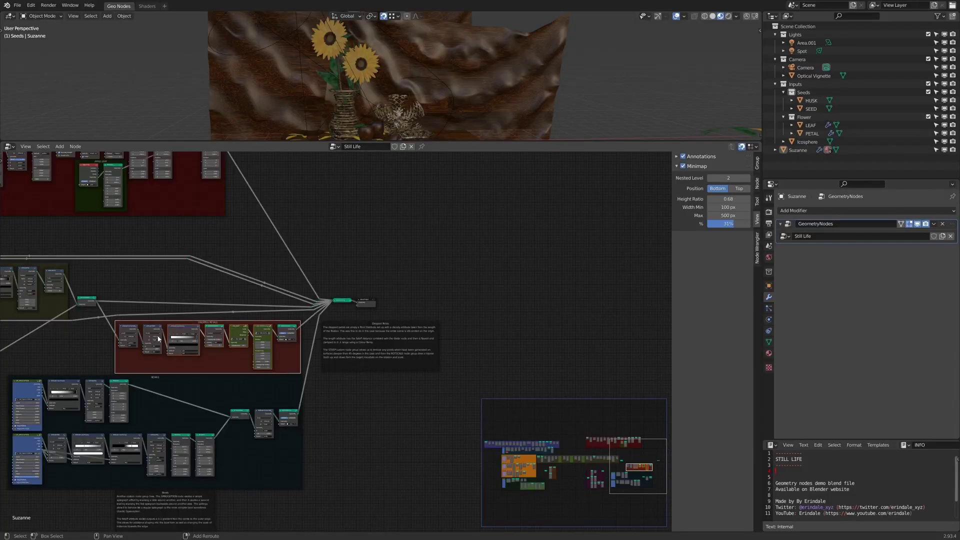
pyautogui.moveTo(451, 392); pyautogui.dragTo(559, 333, button='middle')
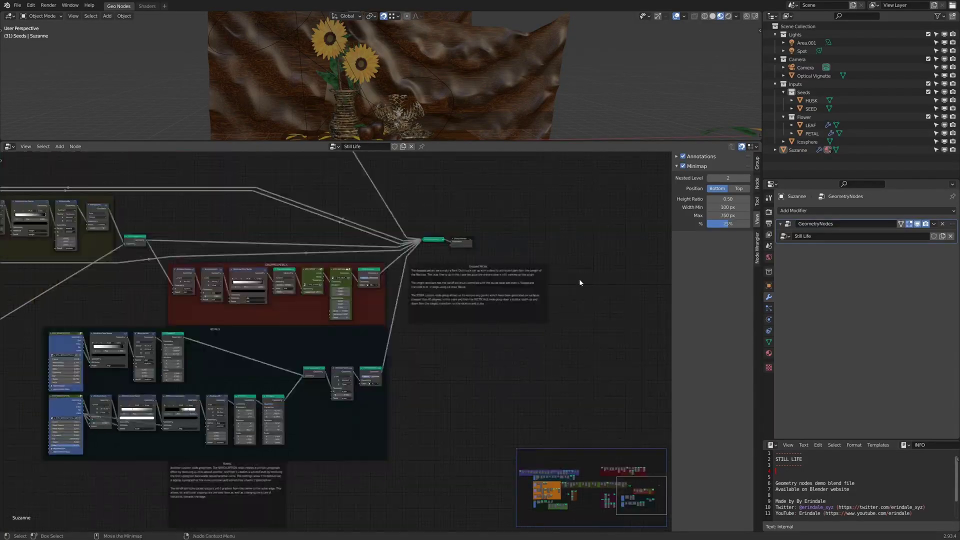
pyautogui.hotkey('ctrl', 'space')
pyautogui.moveTo(925, 93); pyautogui.dragTo(948, 93)
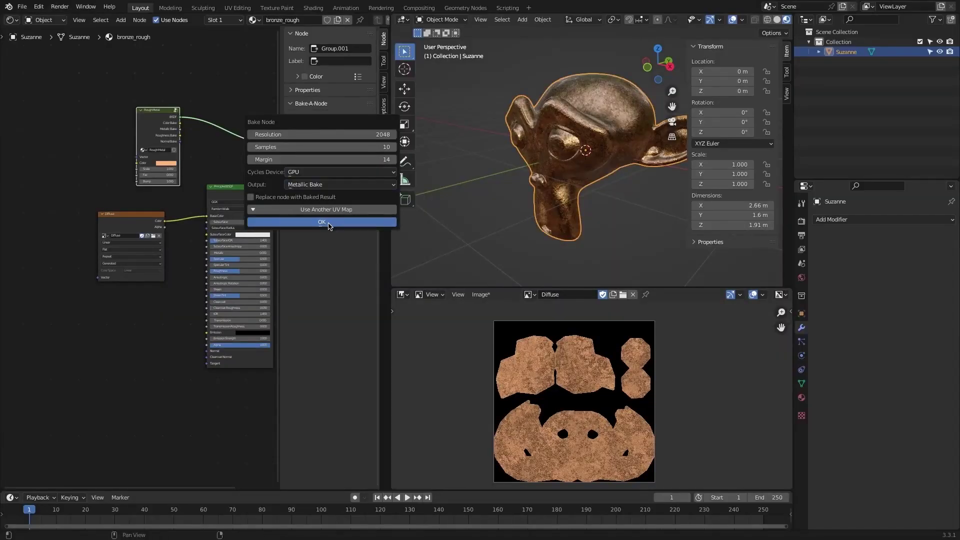
# - Bake the metal node group's Metallic Bake output at 2048 resolution with 10 samples and a margin of 14
pyautogui.click(329, 226)
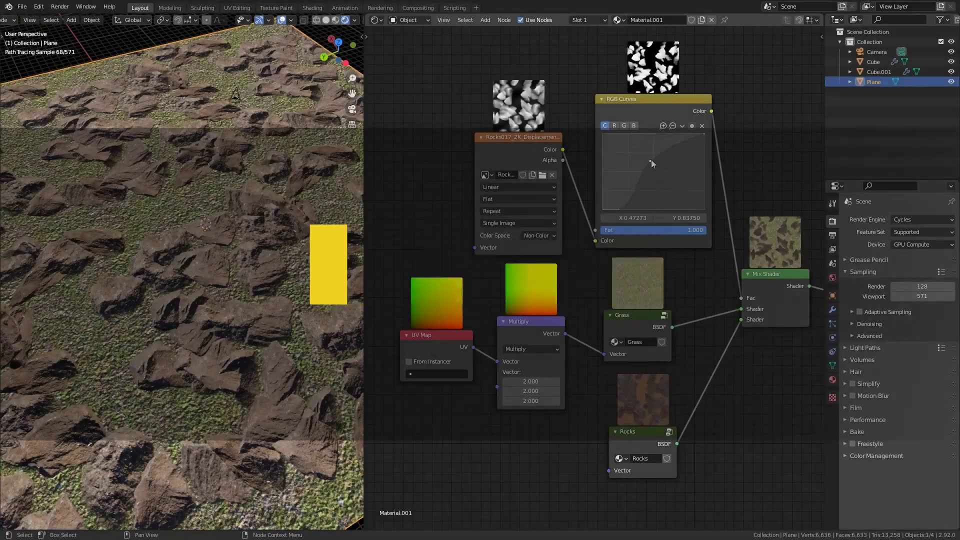
# - Reshape the RGB Curves node by raising its middle control point to brighten the rock displacement mask
pyautogui.moveTo(651, 161)
pyautogui.mouseDown()
pyautogui.moveTo(680, 194)
pyautogui.moveTo(642, 147)
pyautogui.mouseUp()
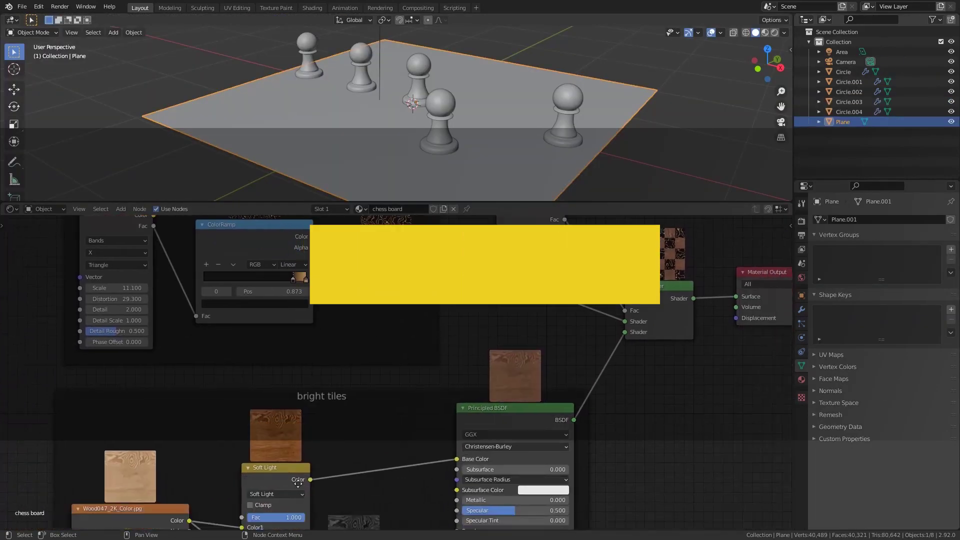
pyautogui.press('z')
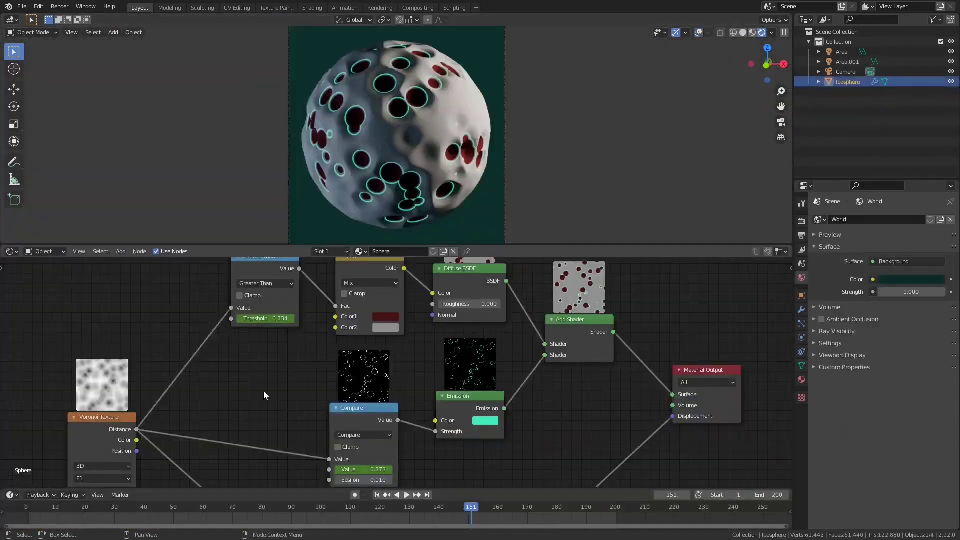
# - Play the icosphere's material animation from the first frame and stop it at frame 173
pyautogui.moveTo(467, 506); pyautogui.dragTo(29, 508)
pyautogui.press('space')
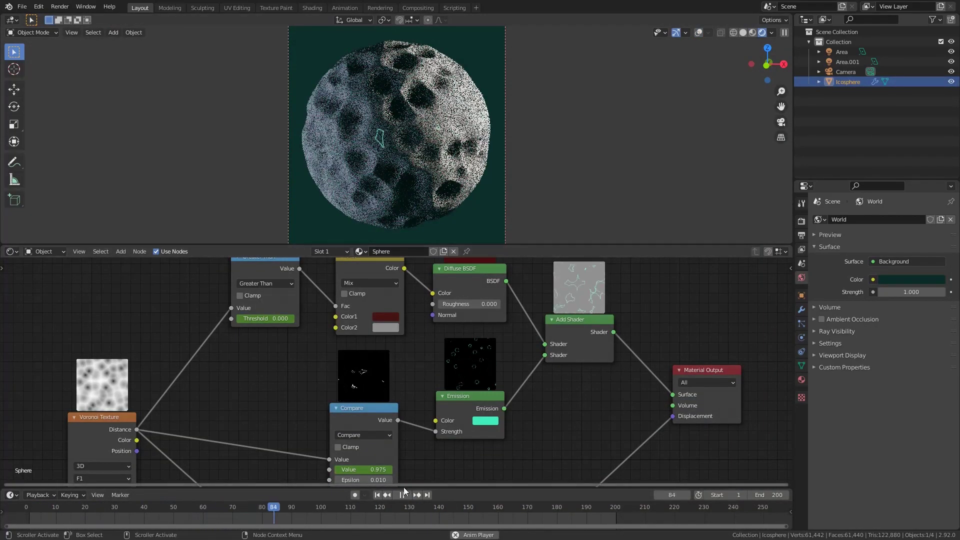
pyautogui.click(403, 495)
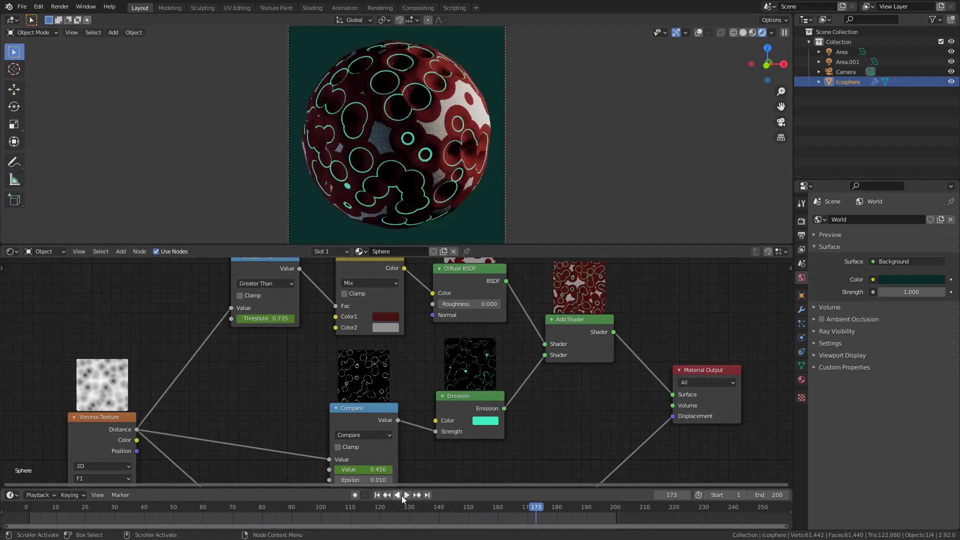
# - Raise the Compare node's Epsilon to 0.060 to thicken the glowing rings, and fine-tune it slightly lower
pyautogui.moveTo(486, 370); pyautogui.dragTo(498, 316, button='middle')
pyautogui.moveTo(379, 426)
pyautogui.mouseDown()
pyautogui.moveTo(415, 426)
pyautogui.moveTo(381, 426)
pyautogui.mouseUp()
pyautogui.scroll(3, 456, 381)
pyautogui.moveTo(447, 367); pyautogui.dragTo(434, 392, button='middle')
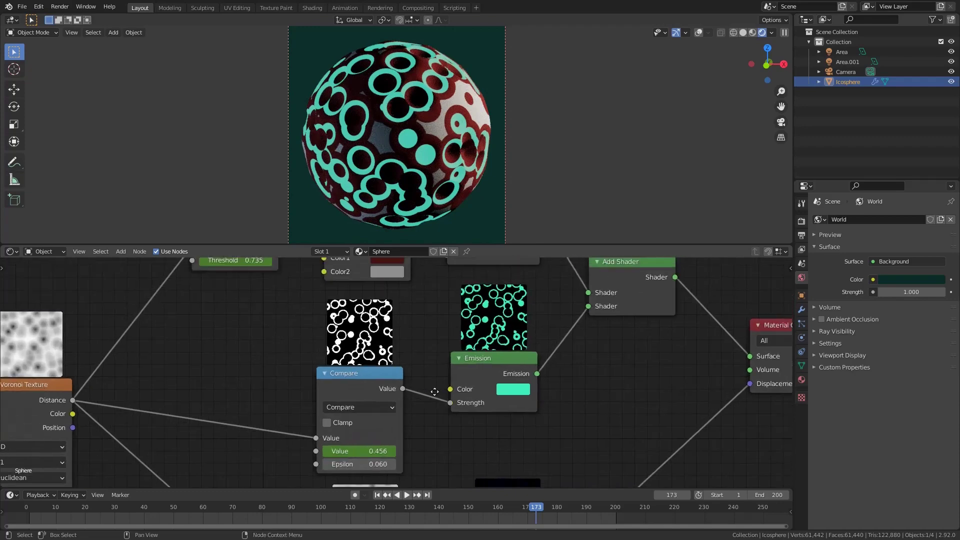
pyautogui.moveTo(364, 464)
pyautogui.mouseDown()
pyautogui.moveTo(343, 464)
pyautogui.moveTo(354, 464)
pyautogui.mouseUp()
# - Lower the Greater Than node's Threshold to about 0.325 and raise it again to vary the red crater areas
pyautogui.scroll(-6, 400, 381)
pyautogui.moveTo(422, 278); pyautogui.dragTo(506, 359, button='middle')
pyautogui.scroll(2, 506, 359)
pyautogui.moveTo(383, 409); pyautogui.dragTo(364, 409)
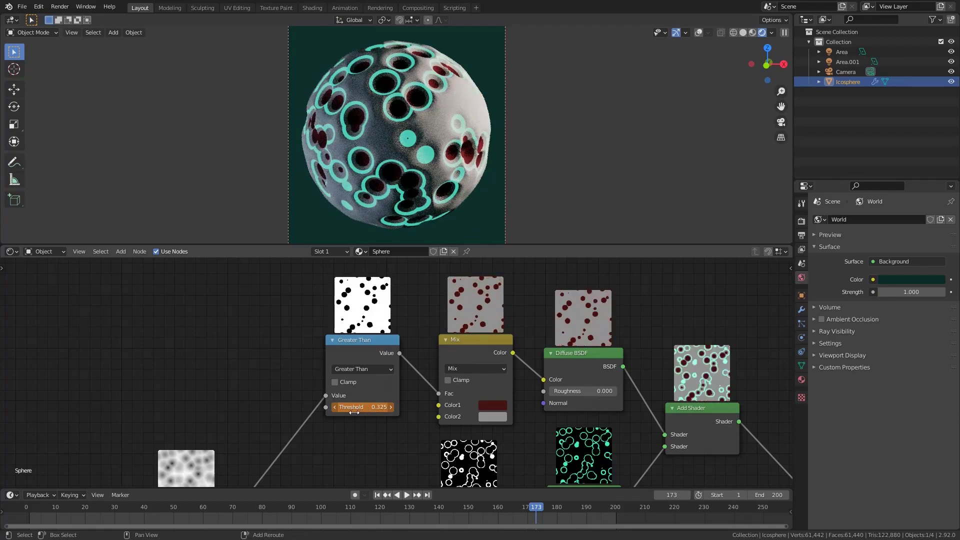
pyautogui.moveTo(363, 414); pyautogui.dragTo(385, 413)
pyautogui.scroll(-2, 407, 373)
pyautogui.scroll(-5, 283, 392)
pyautogui.moveTo(282, 377); pyautogui.dragTo(262, 312, button='middle')
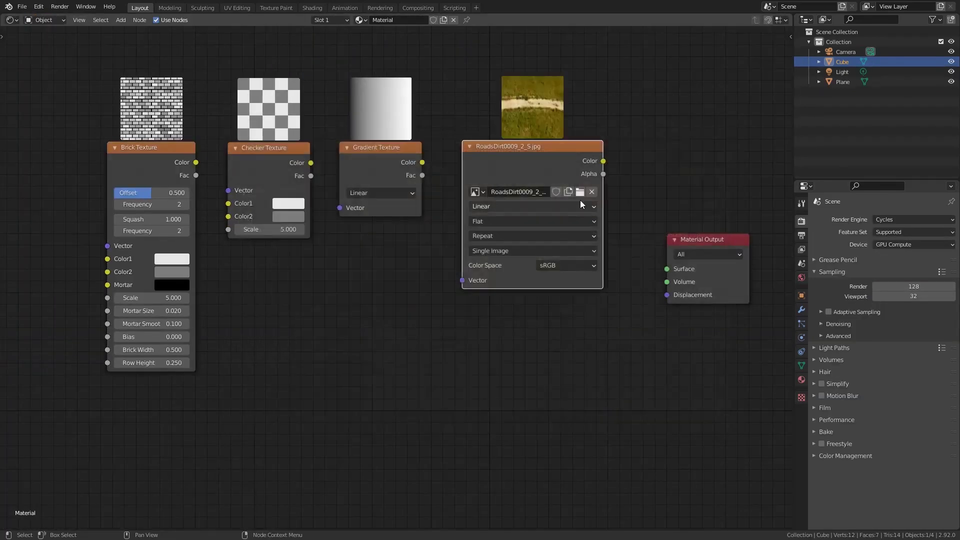
# - Add Magic Texture, Musgrave Texture and Noise Texture nodes in a row beneath the existing texture nodes
pyautogui.hotkey('shift', 'a')
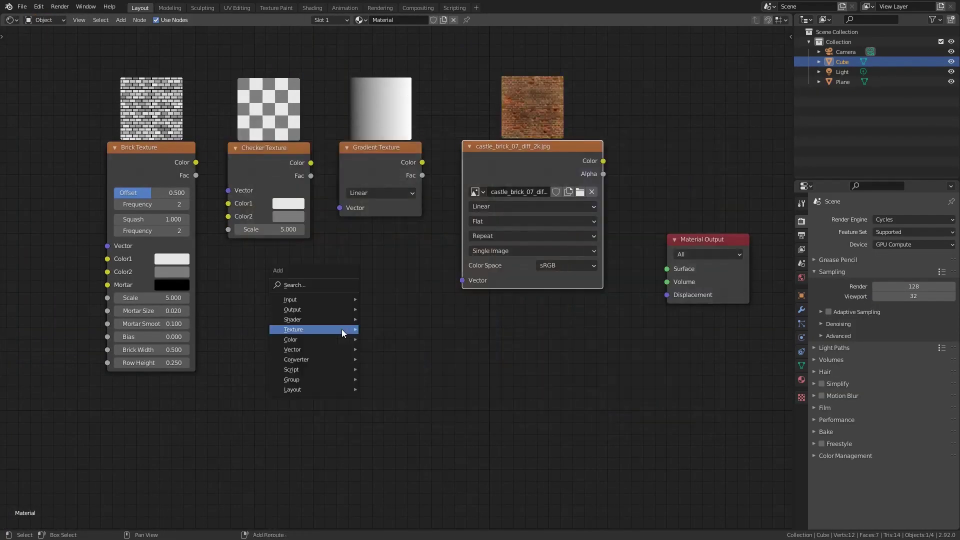
pyautogui.click(395, 376)
pyautogui.click(295, 372)
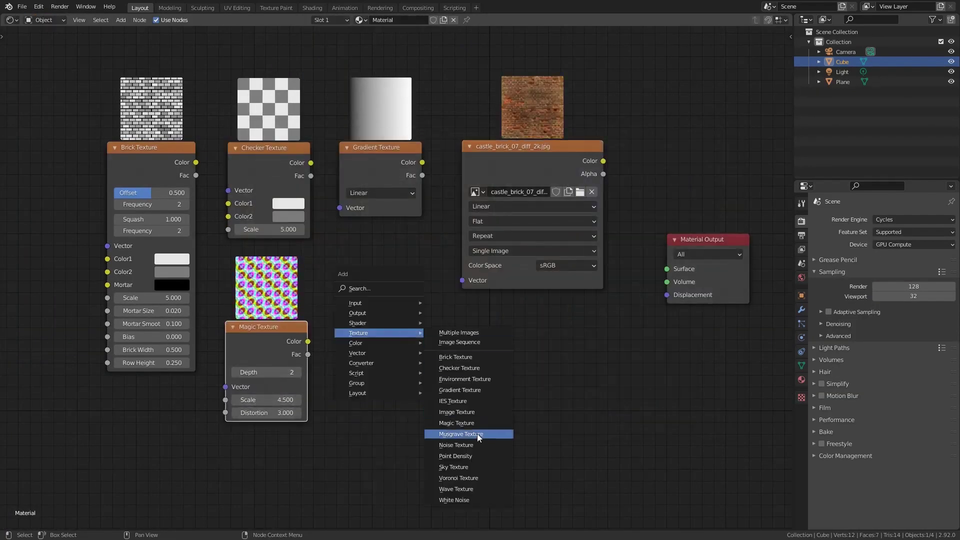
pyautogui.click(476, 434)
pyautogui.click(381, 340)
pyautogui.hotkey('shift', 'a')
pyautogui.click(553, 434)
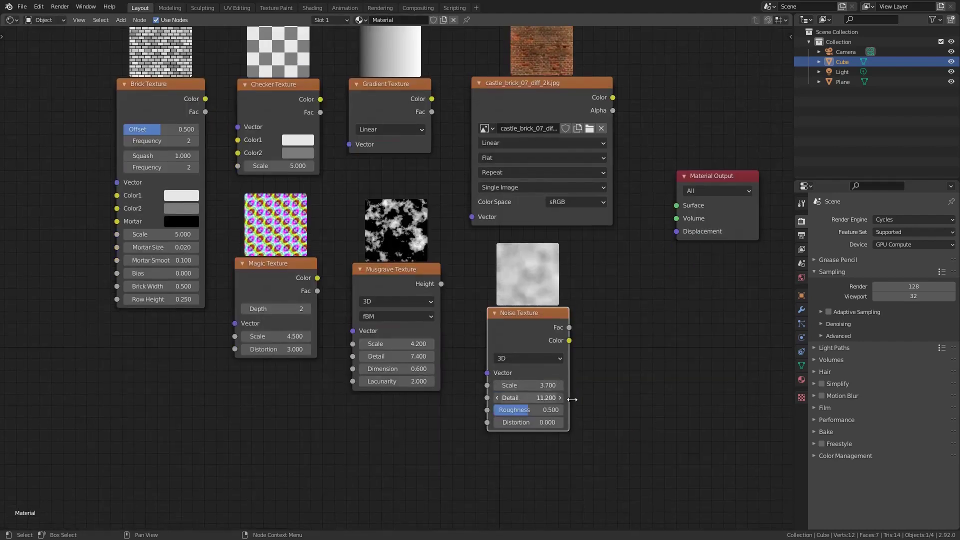
# - Add a Voronoi Texture node beside the Noise Texture, using Distance to Edge with a Scale of 6.000
pyautogui.hotkey('shift', 'a')
pyautogui.click(657, 445)
pyautogui.click(597, 316)
pyautogui.click(645, 389)
pyautogui.click(638, 442)
pyautogui.moveTo(631, 392); pyautogui.dragTo(641, 392)
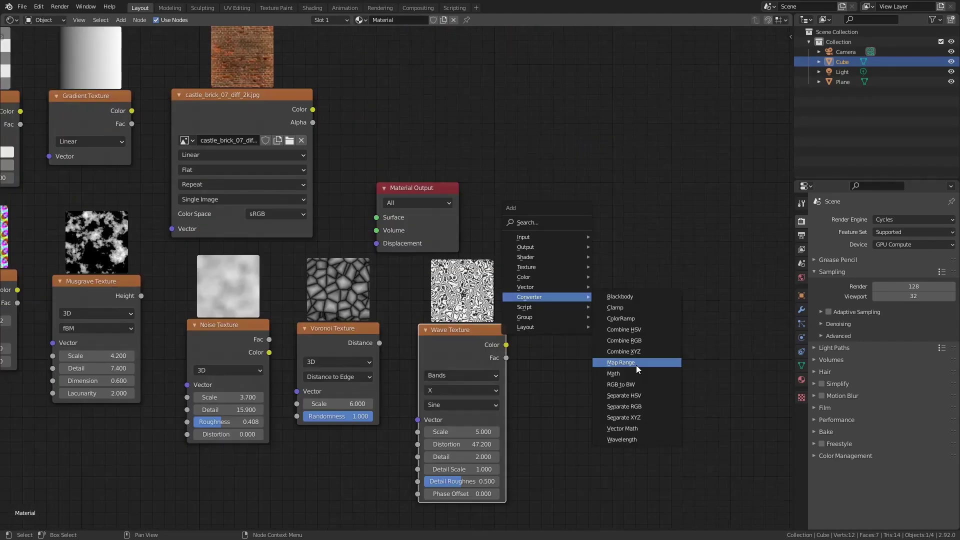
# - Add a ColorRamp node after the Wave Texture and set the connected Mix node's blending mode to Multiply
pyautogui.click(637, 365)
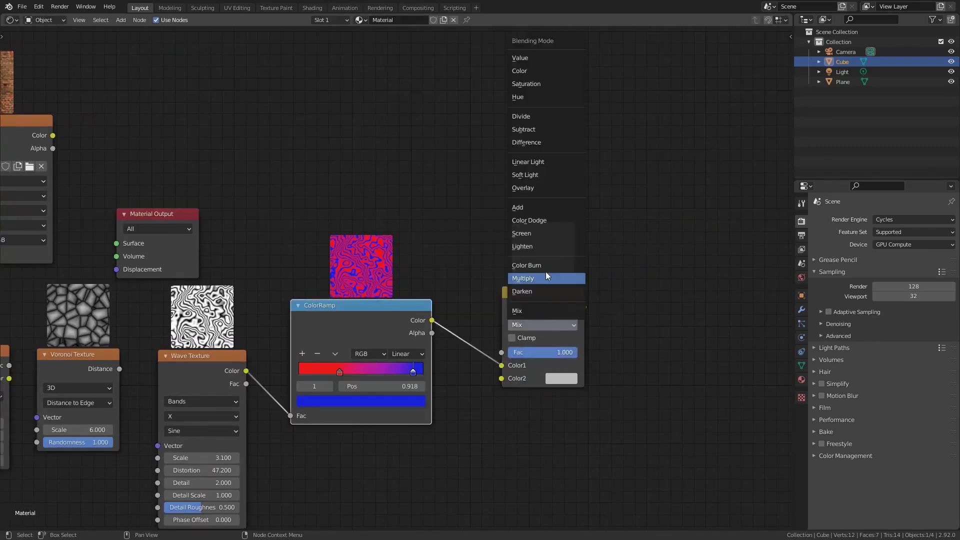
pyautogui.click(545, 271)
pyautogui.moveTo(439, 245); pyautogui.dragTo(517, 236, button='middle')
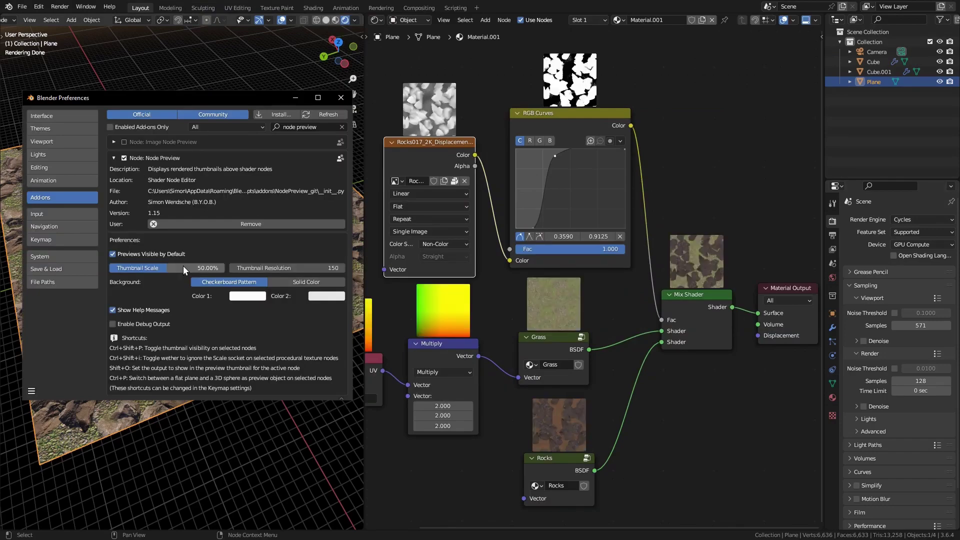
# - Adjust the Thumbnail Scale in the Node Preview add-on's preferences
pyautogui.moveTo(183, 265)
pyautogui.mouseDown()
pyautogui.moveTo(198, 268)
pyautogui.moveTo(184, 269)
pyautogui.mouseUp()
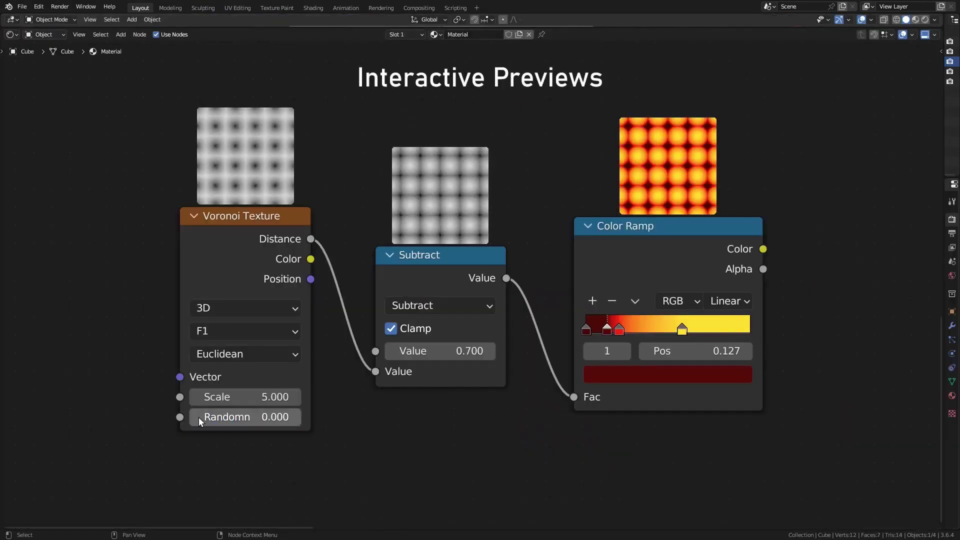
# - Set the Voronoi Texture's Randomness to 0.610 and vary the Subtract node's Value
pyautogui.moveTo(199, 417); pyautogui.dragTo(518, 280)
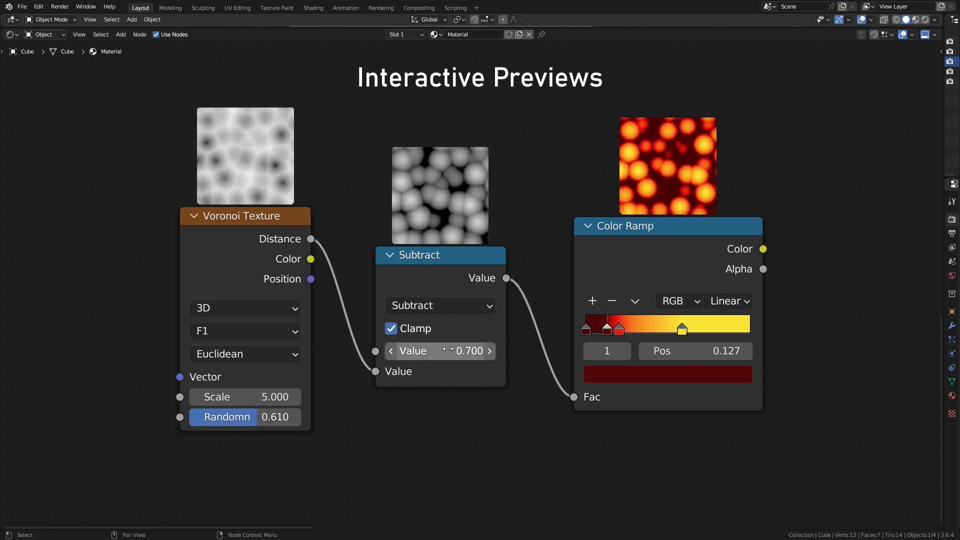
pyautogui.moveTo(448, 349); pyautogui.dragTo(485, 357)
# - Shift the Color Ramp's yellow and red stops further along the gradient and recolor the red stop
pyautogui.moveTo(682, 330); pyautogui.dragTo(729, 331)
pyautogui.moveTo(619, 331); pyautogui.dragTo(678, 328)
pyautogui.click(648, 376)
pyautogui.click(646, 240)
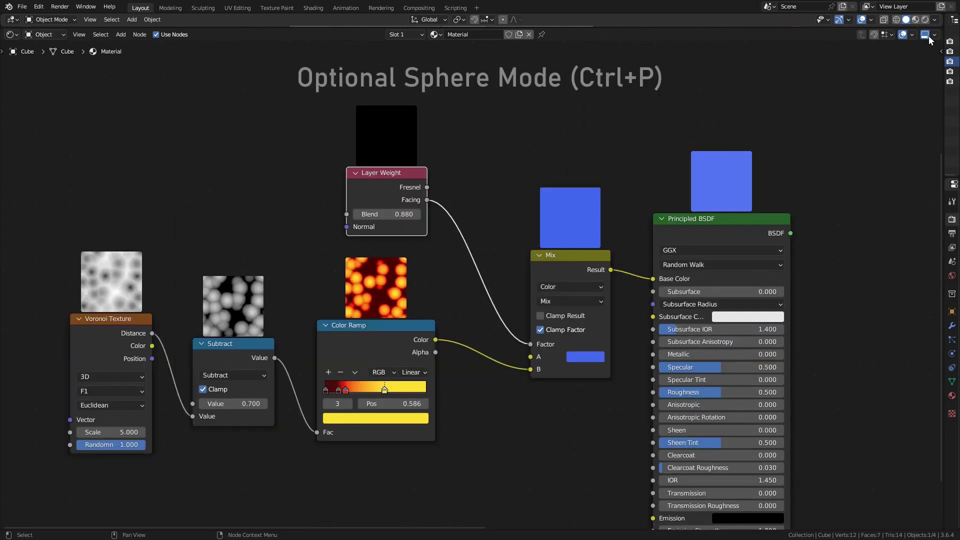
# - Toggle the Layer Weight node's preview thumbnail between flat plane and sphere mode
pyautogui.click(934, 35)
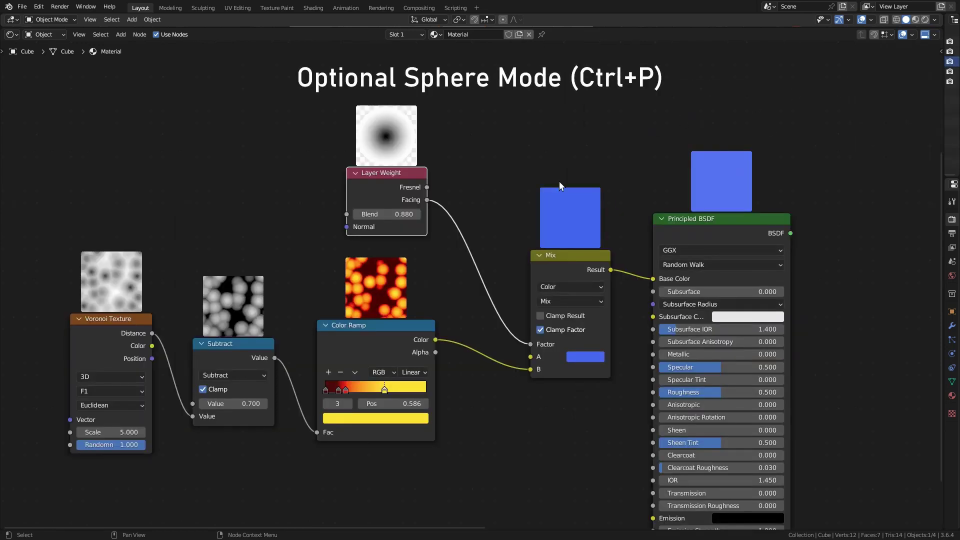
pyautogui.hotkey('ctrl', 'p')
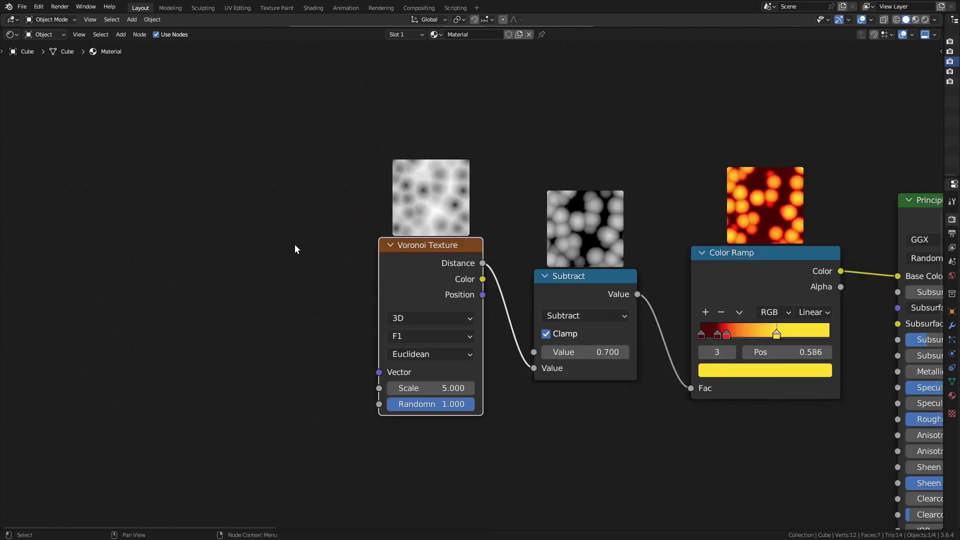
# - Cycle the Voronoi Texture node's preview output through Color, Position and Distance, finishing on Position
pyautogui.hotkey('shift', 'o')
pyautogui.click(315, 294)
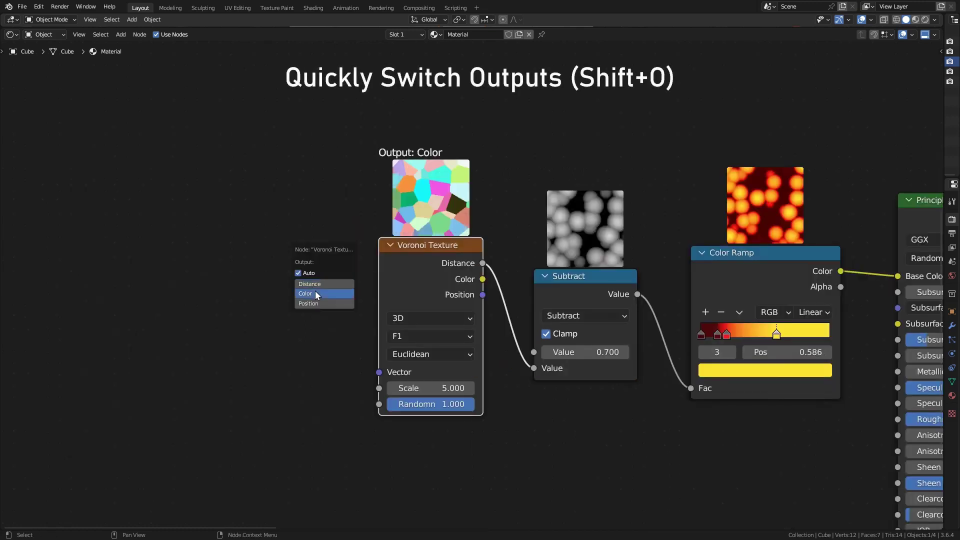
pyautogui.click(316, 303)
pyautogui.click(316, 294)
pyautogui.click(316, 284)
pyautogui.click(315, 294)
pyautogui.click(317, 303)
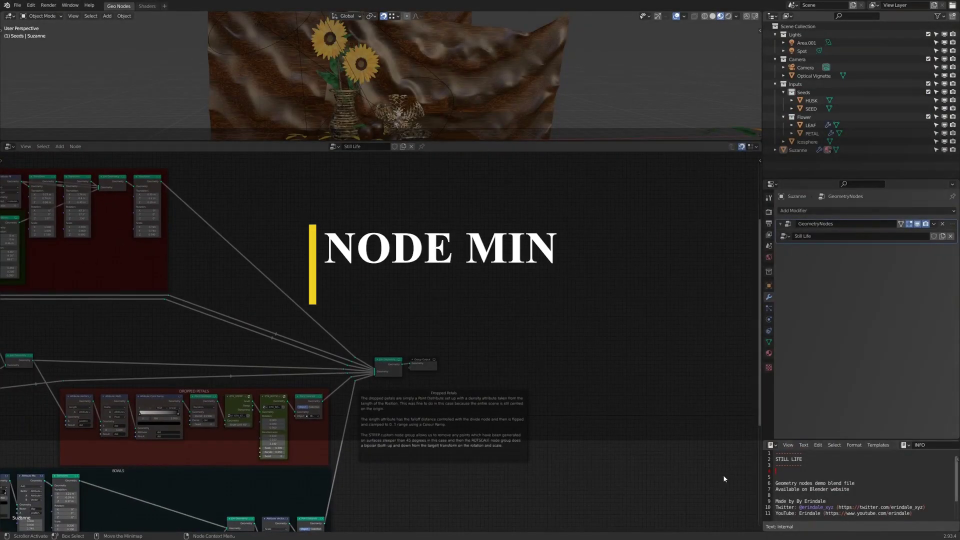
# - Enable the Minimap for the Still Life node tree and set its width percentage to 26%
pyautogui.moveTo(680, 459); pyautogui.dragTo(647, 473, button='middle')
pyautogui.press('n')
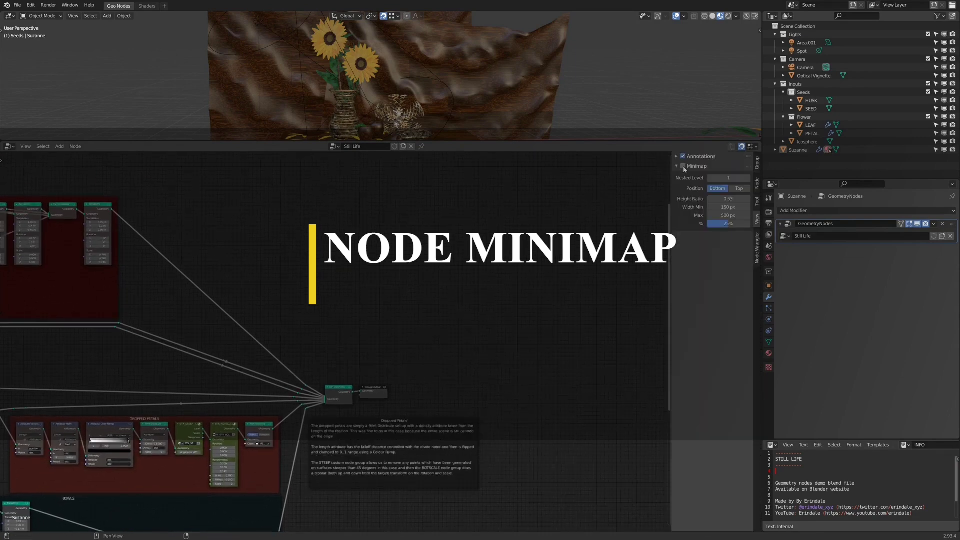
pyautogui.scroll(2, 470, 280)
pyautogui.scroll(-2, 423, 225)
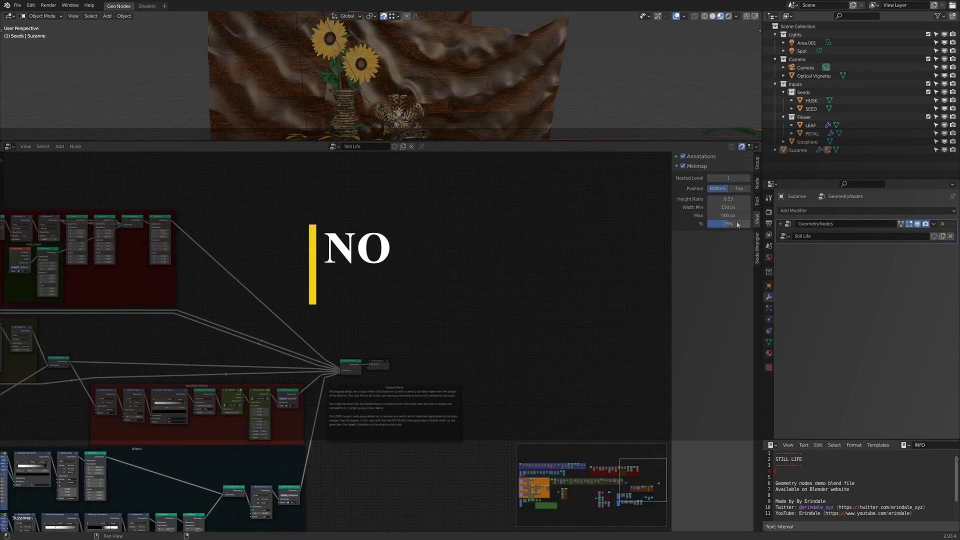
pyautogui.moveTo(737, 224); pyautogui.dragTo(738, 224)
pyautogui.moveTo(446, 356); pyautogui.dragTo(490, 288, button='middle')
pyautogui.moveTo(634, 481)
pyautogui.mouseDown(button='middle')
pyautogui.moveTo(555, 461)
pyautogui.moveTo(653, 493)
pyautogui.moveTo(649, 475)
pyautogui.mouseUp(button='middle')
# - In the Node Minimap add-on preferences, try Left Mouse navigation and recolor the Canvas Outline to light blue
pyautogui.hotkey('alt', 'Tab')
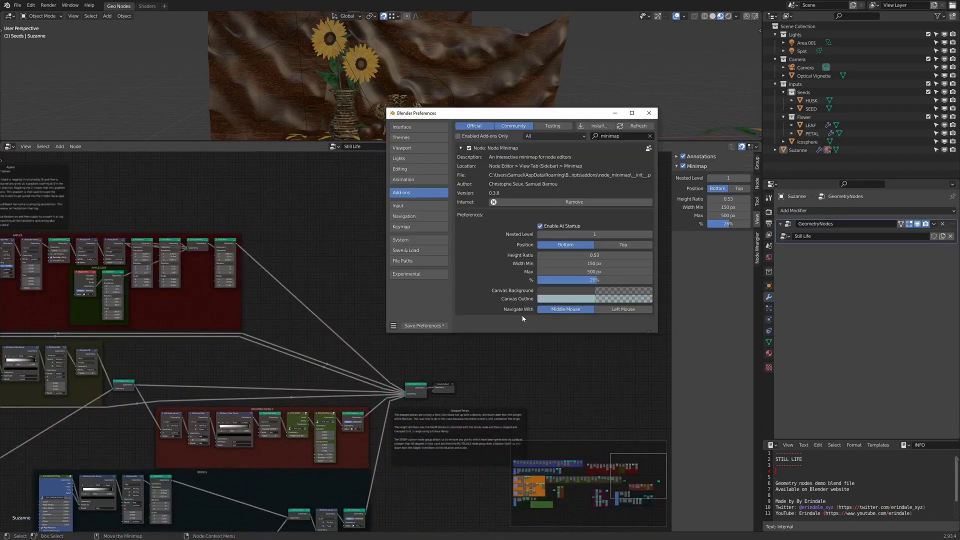
pyautogui.click(615, 312)
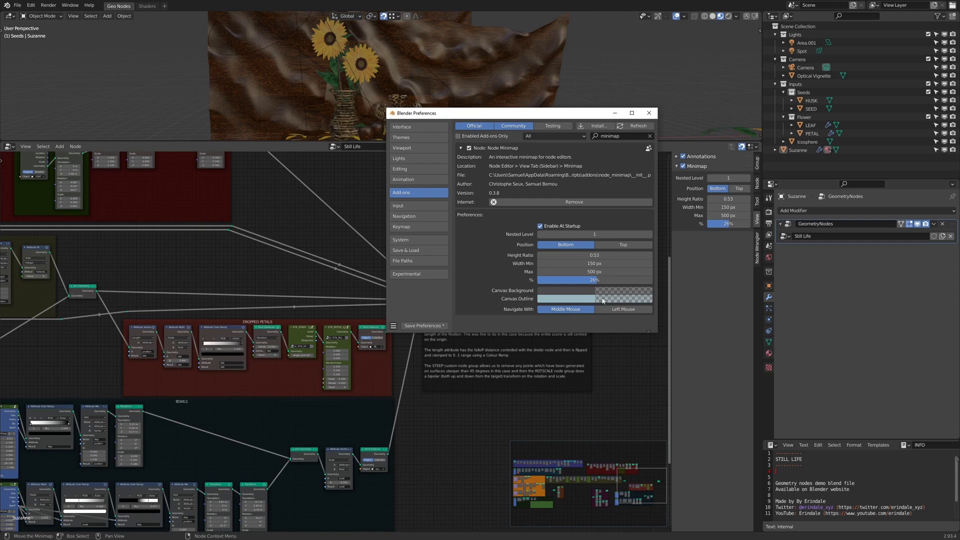
pyautogui.click(582, 292)
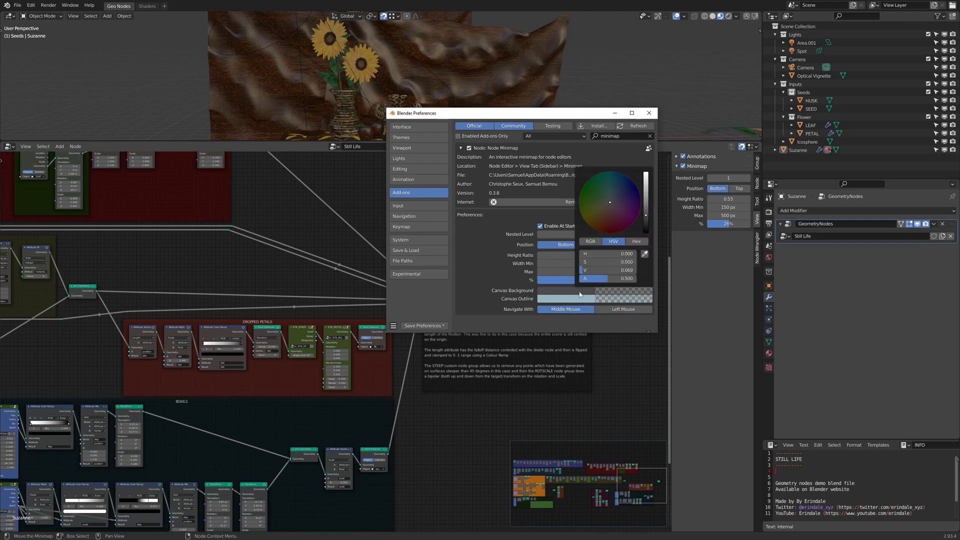
pyautogui.click(600, 299)
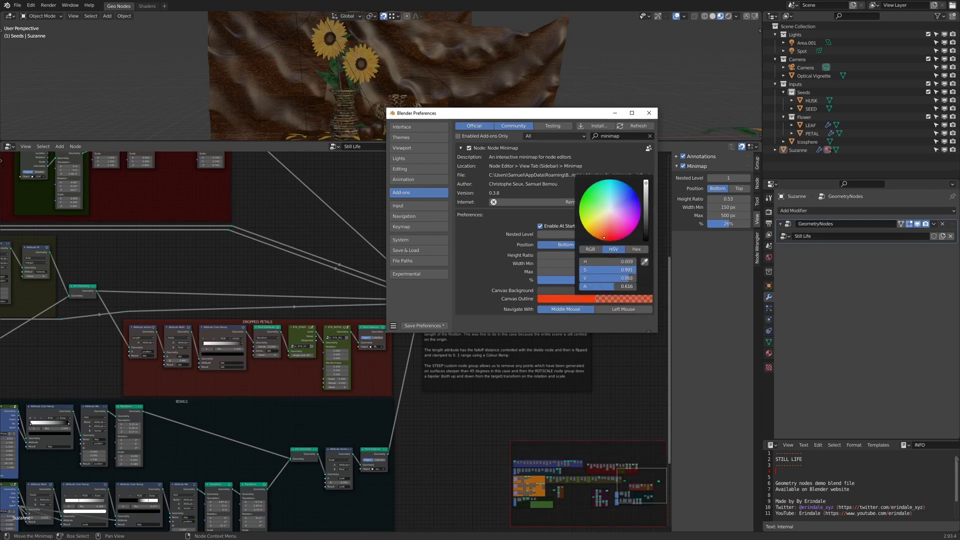
pyautogui.press('Escape')
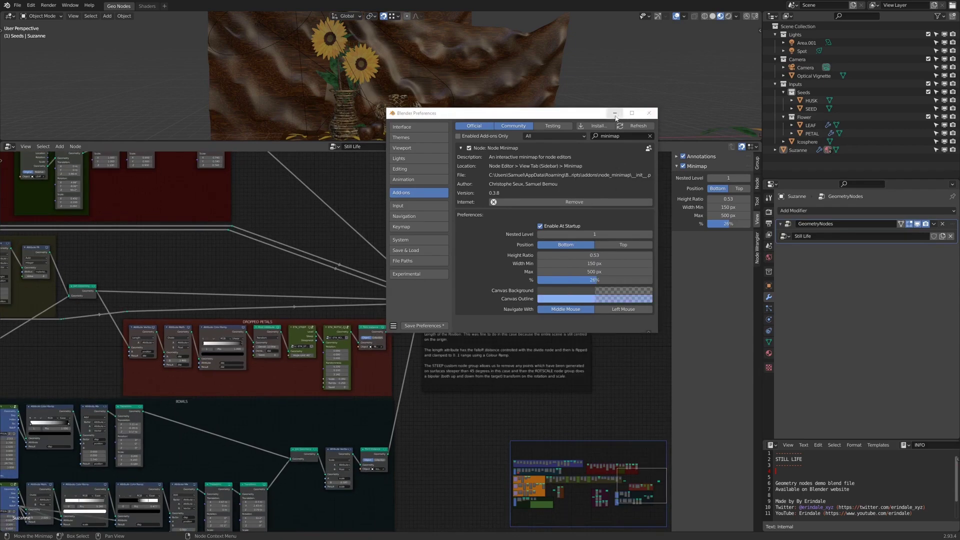
pyautogui.click(612, 114)
# - Lower the minimap's Nested Level to 0 and raise it to 2
pyautogui.moveTo(640, 479); pyautogui.dragTo(543, 500, button='middle')
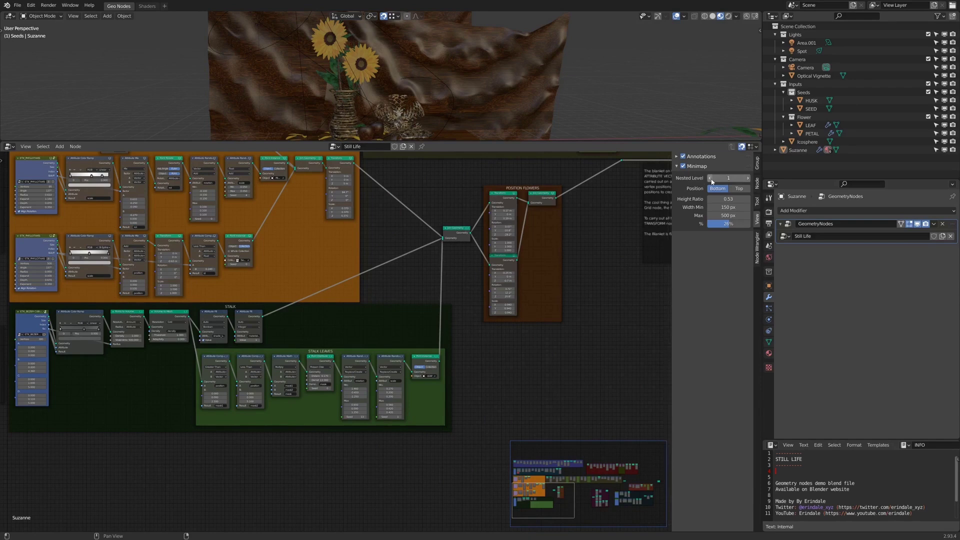
pyautogui.scroll(-6, 572, 478)
pyautogui.moveTo(572, 479); pyautogui.dragTo(642, 476, button='middle')
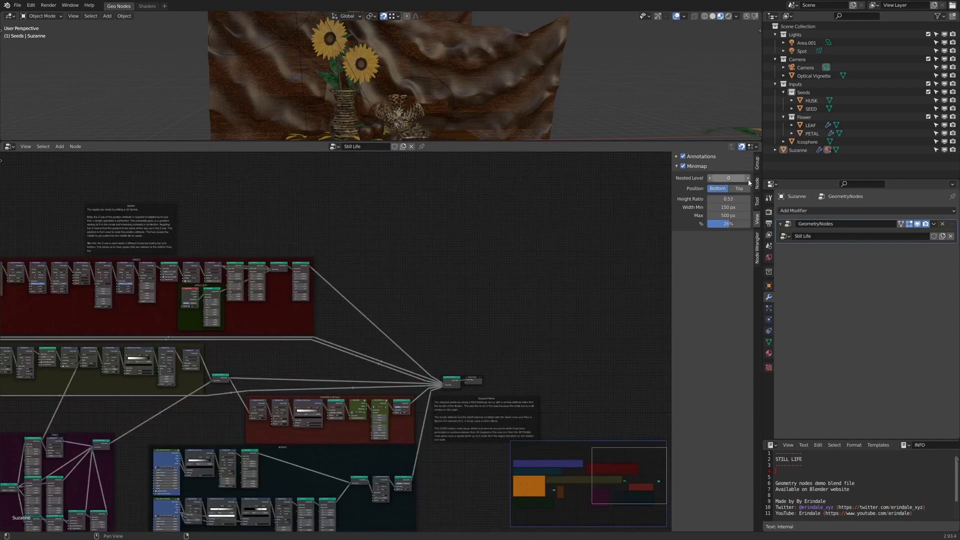
pyautogui.middleClick(549, 504)
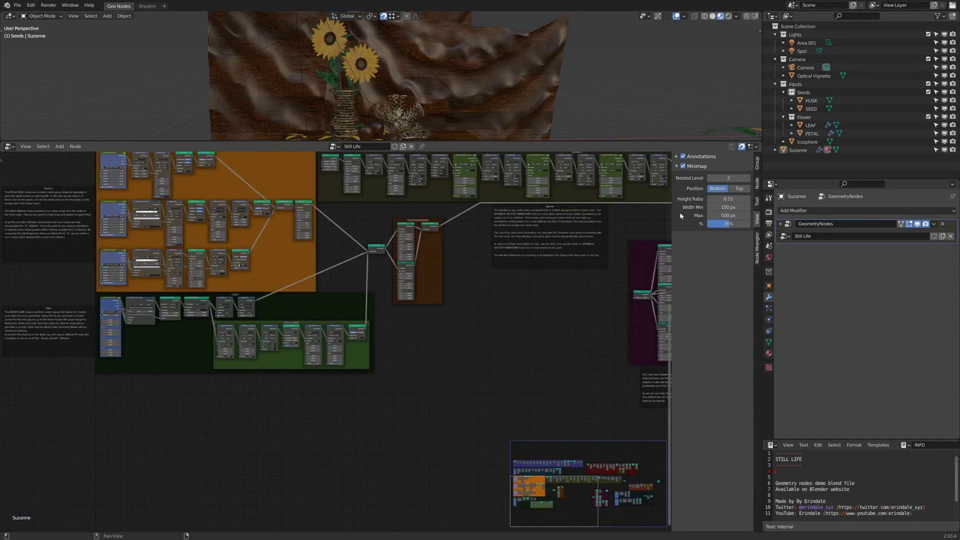
# - Switch the minimap's position to Top and back to Bottom, and set its Height Ratio to 0.68
pyautogui.click(738, 189)
pyautogui.click(607, 187)
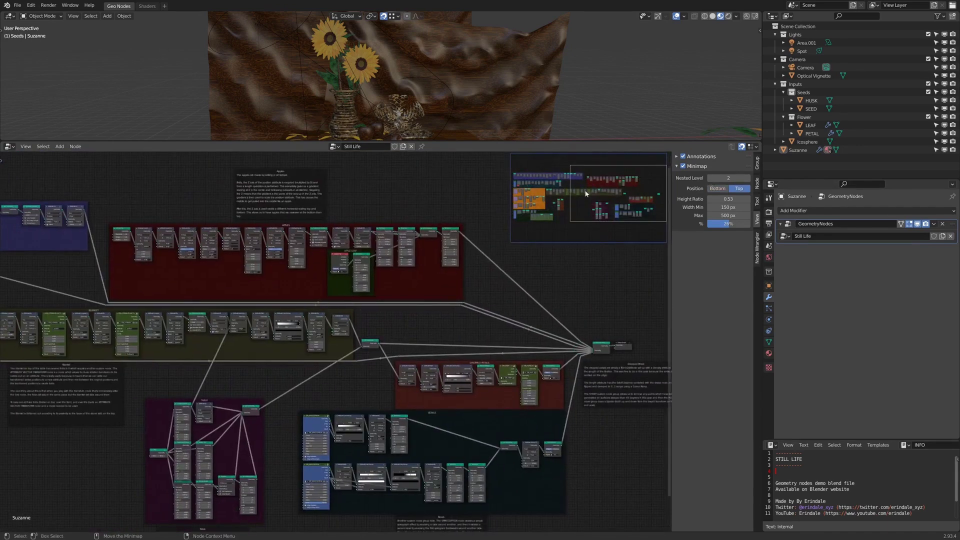
pyautogui.click(718, 189)
pyautogui.moveTo(729, 199); pyautogui.dragTo(767, 199)
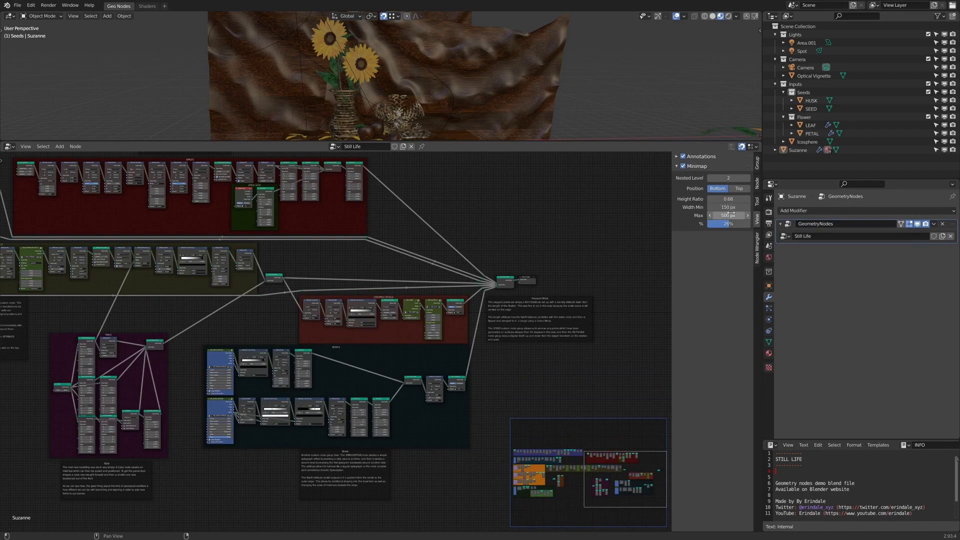
# - Split the Still Life node editor in two, merge it back, and adjust the minimap's minimum width
pyautogui.moveTo(2, 145); pyautogui.dragTo(415, 213)
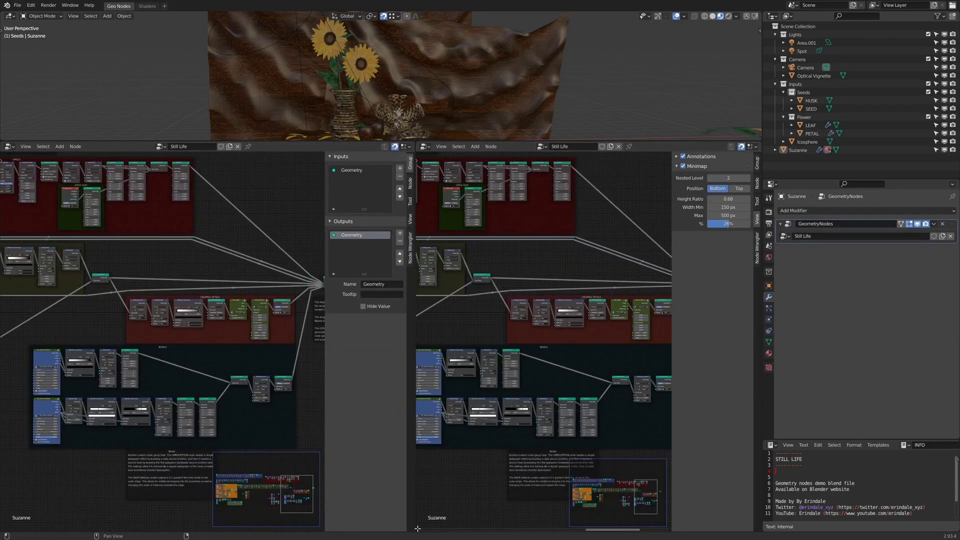
pyautogui.moveTo(418, 529); pyautogui.dragTo(210, 500)
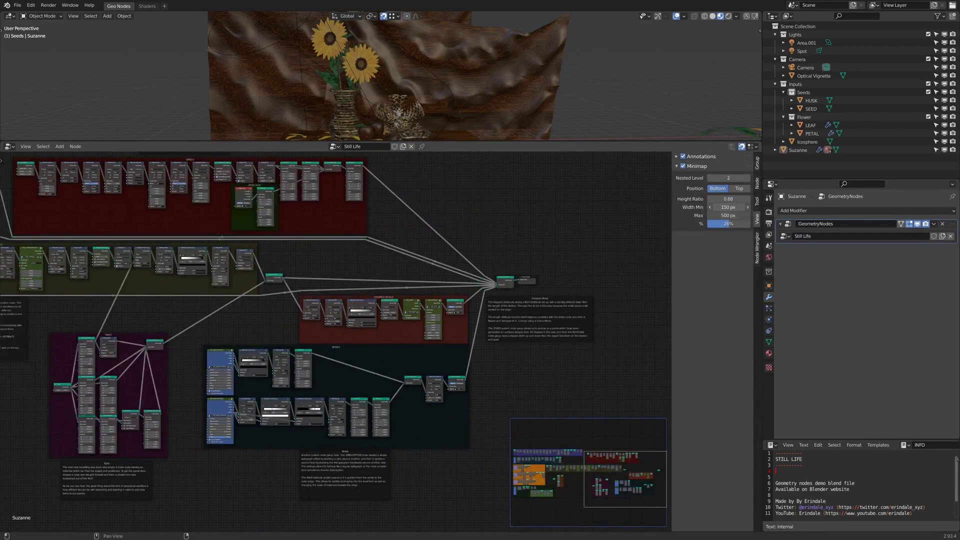
pyautogui.moveTo(729, 207)
pyautogui.mouseDown()
pyautogui.moveTo(685, 207)
pyautogui.moveTo(801, 207)
pyautogui.moveTo(746, 207)
pyautogui.mouseUp()
# - Hide the sidebar and navigate the Still Life tree around the Dropped Petals frame with the minimap
pyautogui.press('n')
pyautogui.scroll(6, 625, 322)
pyautogui.moveTo(671, 343); pyautogui.dragTo(653, 351, button='middle')
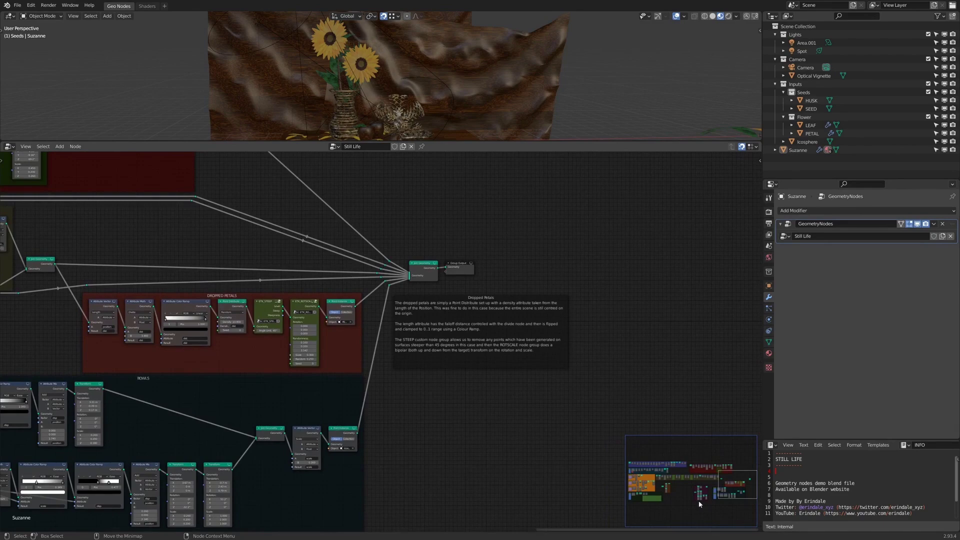
pyautogui.moveTo(716, 497); pyautogui.dragTo(711, 504, button='middle')
# - Split off a second node editor showing the compositor nodes, navigate it with its minimap, and merge the areas back
pyautogui.moveTo(2, 144); pyautogui.dragTo(432, 166)
pyautogui.hotkey('shift', 'F3')
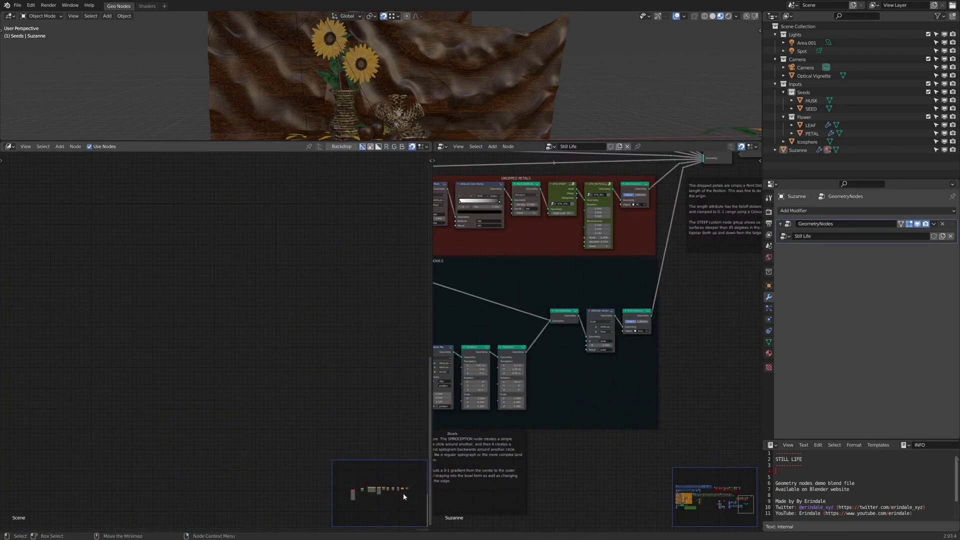
pyautogui.moveTo(382, 490)
pyautogui.mouseDown(button='middle')
pyautogui.moveTo(361, 490)
pyautogui.moveTo(369, 486)
pyautogui.mouseUp(button='middle')
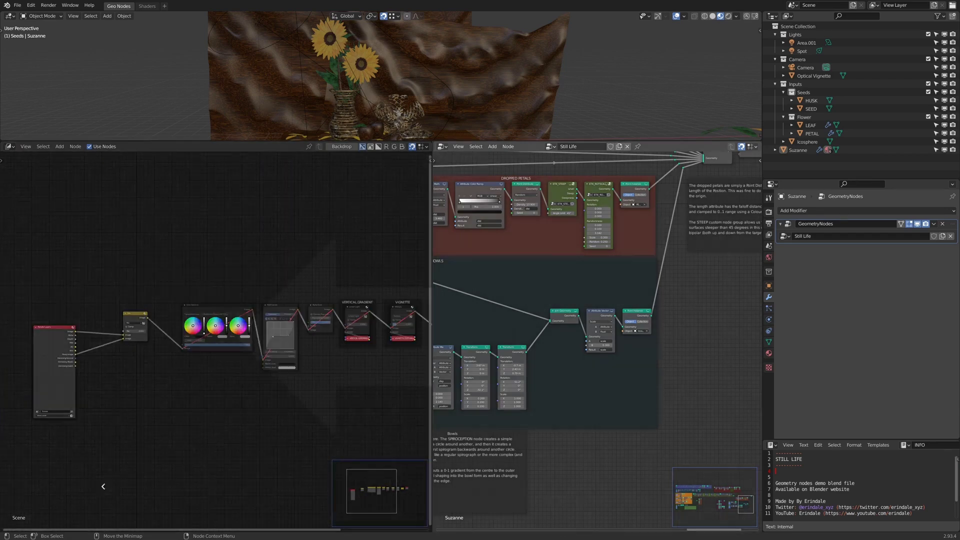
pyautogui.moveTo(103, 486); pyautogui.dragTo(103, 487)
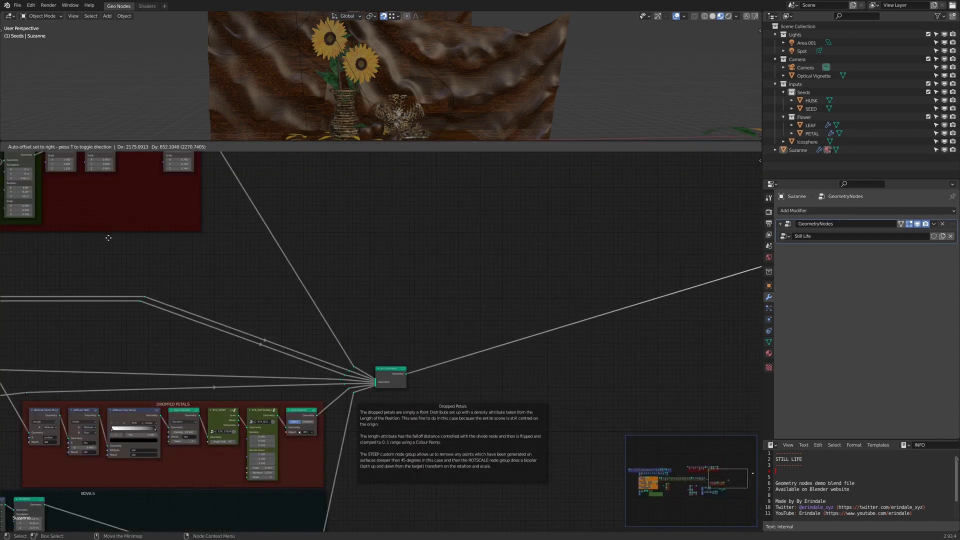
# - Try moving the Group Output node far away from the Join Geometry node in the Still Life tree
pyautogui.scroll(-6, 21, 308)
pyautogui.moveTo(229, 262); pyautogui.dragTo(332, 202)
pyautogui.scroll(-8, 331, 202)
pyautogui.moveTo(144, 265); pyautogui.dragTo(363, 257, button='middle')
pyautogui.moveTo(380, 252); pyautogui.dragTo(428, 305)
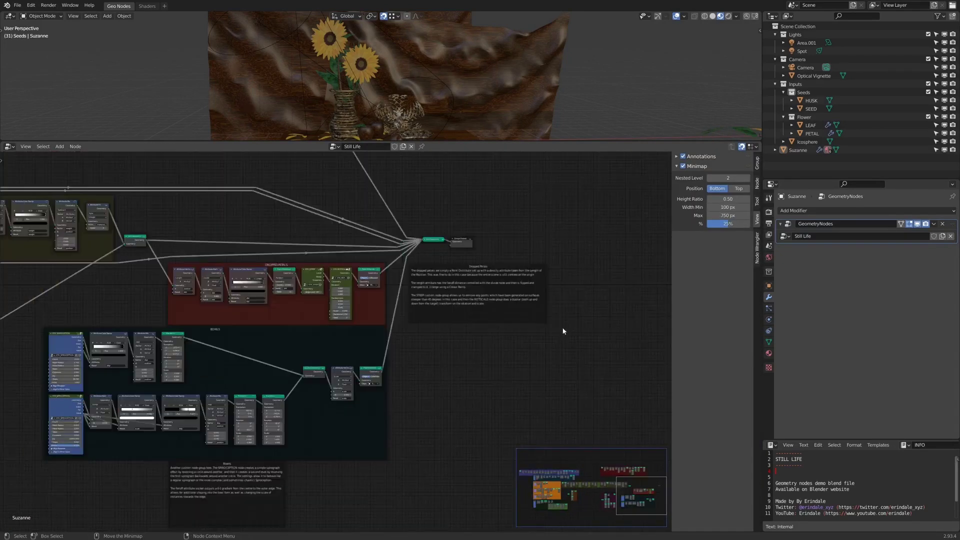
# - Maximize the Still Life node editor and set the minimap's width percentage to 50%
pyautogui.moveTo(485, 284); pyautogui.dragTo(500, 286, button='middle')
pyautogui.hotkey('ctrl', 'space')
pyautogui.moveTo(920, 94); pyautogui.dragTo(948, 95)
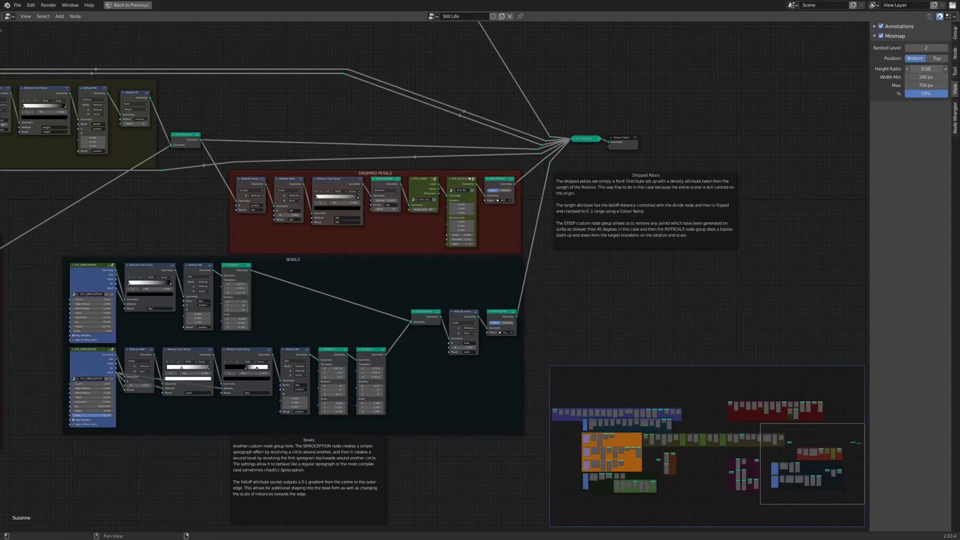
pyautogui.press('Return')
# - Navigate to the Dropped Petals frame with the minimap, and look inside its STEEP node group
pyautogui.moveTo(828, 464)
pyautogui.mouseDown(button='middle')
pyautogui.moveTo(572, 409)
pyautogui.moveTo(840, 452)
pyautogui.mouseUp(button='middle')
pyautogui.scroll(3, 570, 293)
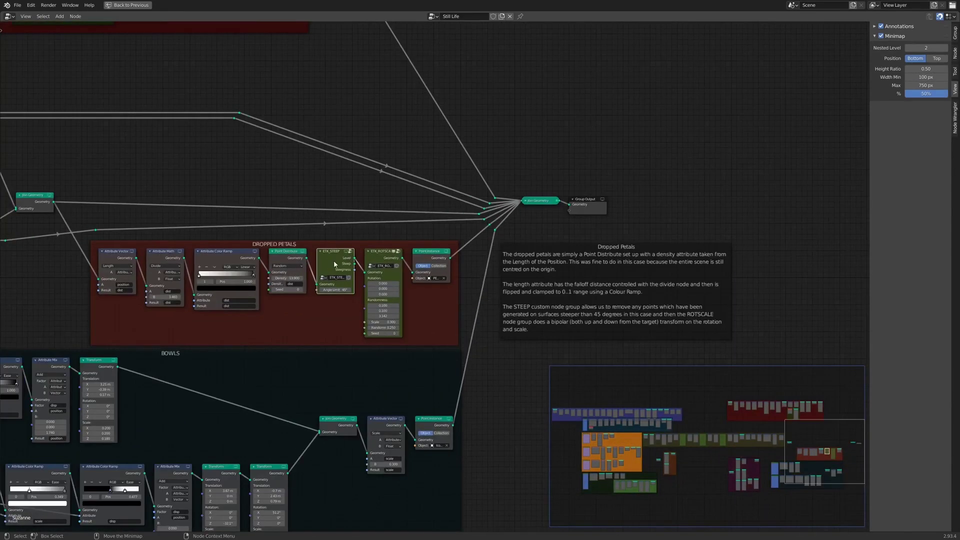
pyautogui.click(333, 260)
pyautogui.press('Tab')
pyautogui.press('Tab')
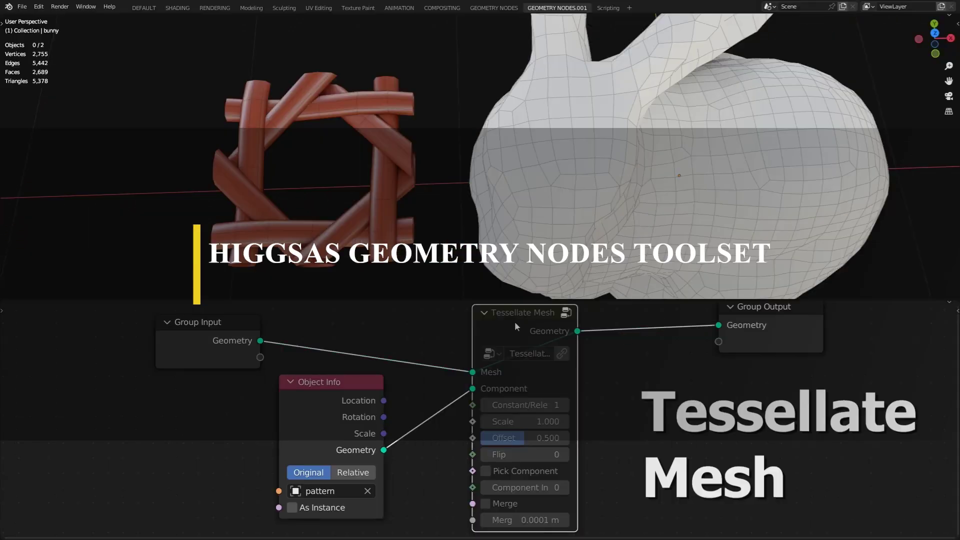
# - Unmute the Tessellate Mesh node on the bunny, enable its Merge option, and inspect the woven surface
pyautogui.press('m')
pyautogui.moveTo(555, 193); pyautogui.dragTo(549, 190, button='middle')
pyautogui.scroll(6, 521, 175)
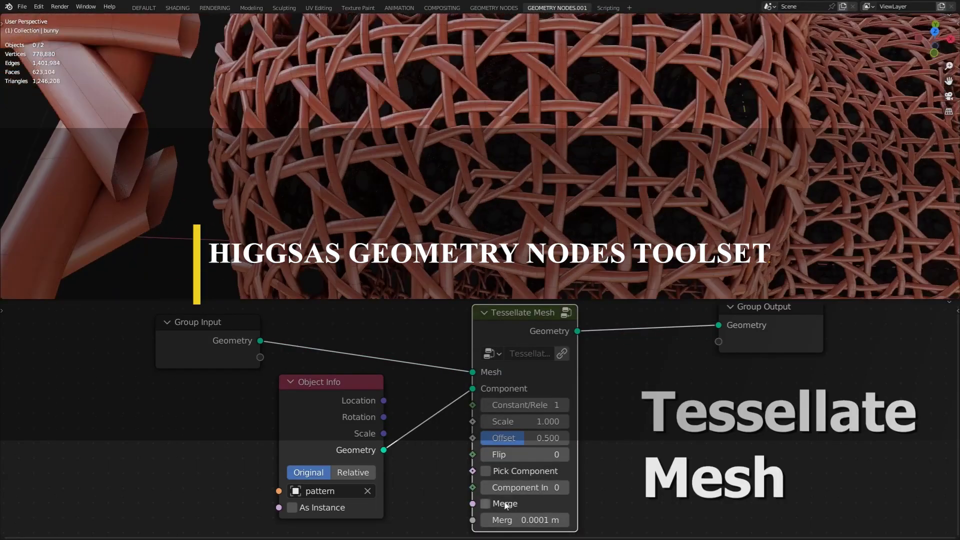
pyautogui.click(505, 503)
pyautogui.scroll(-8, 517, 176)
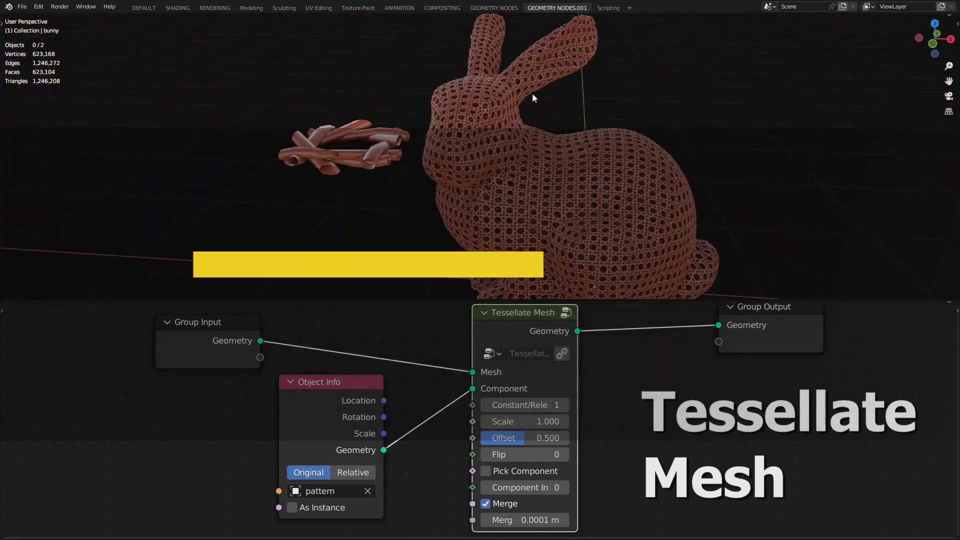
pyautogui.moveTo(585, 159); pyautogui.dragTo(380, 144, button='middle')
pyautogui.moveTo(535, 134); pyautogui.dragTo(313, 144, button='middle')
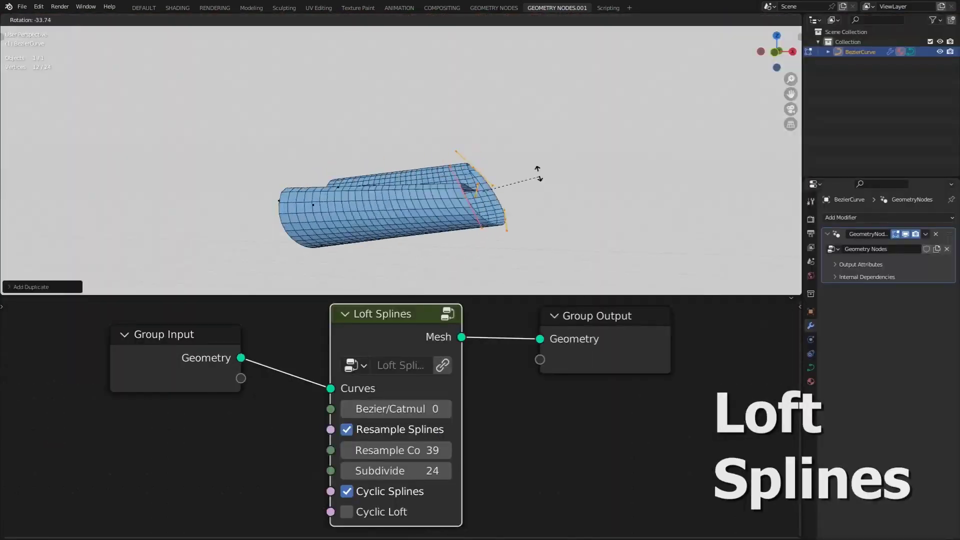
# - Reposition and extend the Bezier profile splines to reshape the lofted surface
pyautogui.press('g')
pyautogui.click(470, 98)
pyautogui.press('e')
pyautogui.click(363, 107)
pyautogui.moveTo(458, 140); pyautogui.dragTo(458, 115, button='middle')
pyautogui.click(459, 116)
pyautogui.press('g')
pyautogui.click(533, 195)
pyautogui.moveTo(533, 195); pyautogui.dragTo(533, 165, button='middle')
pyautogui.press('g')
pyautogui.click(500, 195)
pyautogui.moveTo(500, 195); pyautogui.dragTo(500, 225, button='middle')
# - Enable Cyclic Loft on the Loft Splines node and move the selected spline
pyautogui.click(346, 512)
pyautogui.moveTo(500, 150); pyautogui.dragTo(590, 150, button='middle')
pyautogui.press('g')
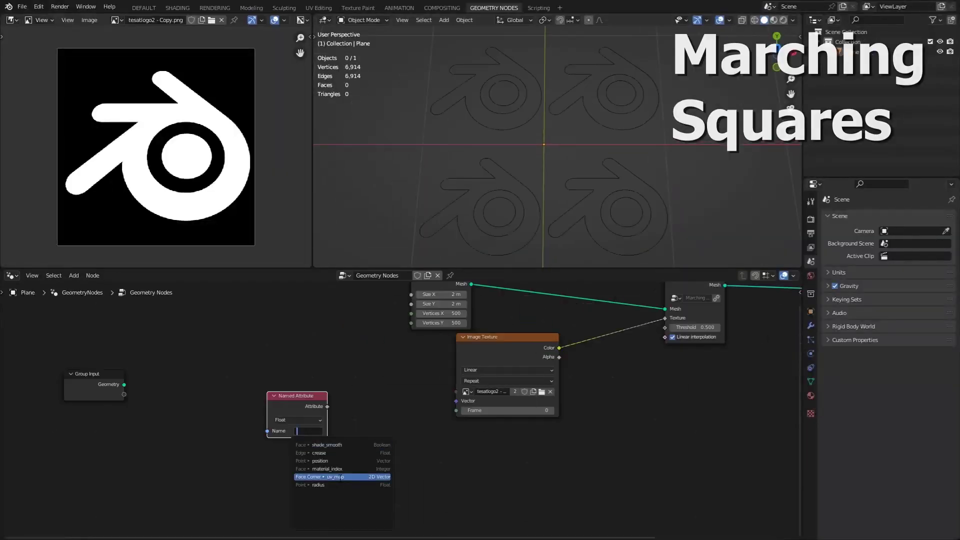
# - Search for "res" and place the matching node in the Marching Squares node tree
pyautogui.write('res')
pyautogui.click(532, 418)
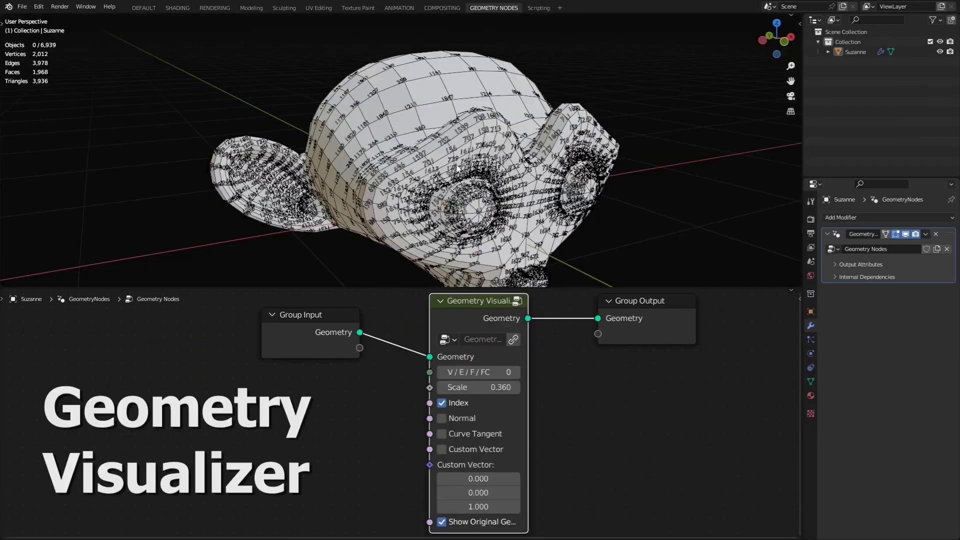
# - Set the Geometry Visualizer's V/E/F/FC value to 3 and its Scale to 0.160 on the Suzanne mesh
pyautogui.scroll(6, 457, 168)
pyautogui.click(516, 372)
pyautogui.click(517, 374)
pyautogui.moveTo(520, 215); pyautogui.dragTo(432, 215, button='middle')
pyautogui.click(516, 372)
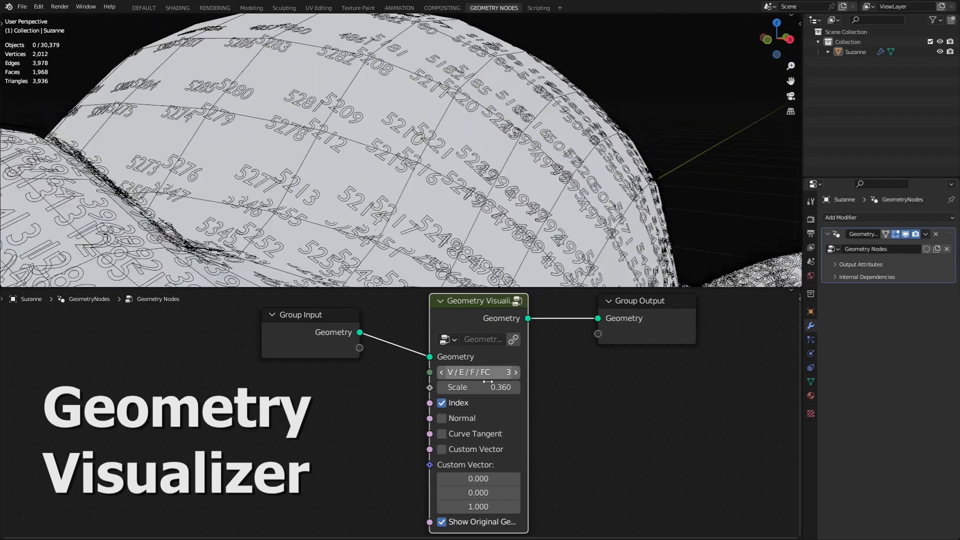
pyautogui.moveTo(478, 387); pyautogui.dragTo(464, 388)
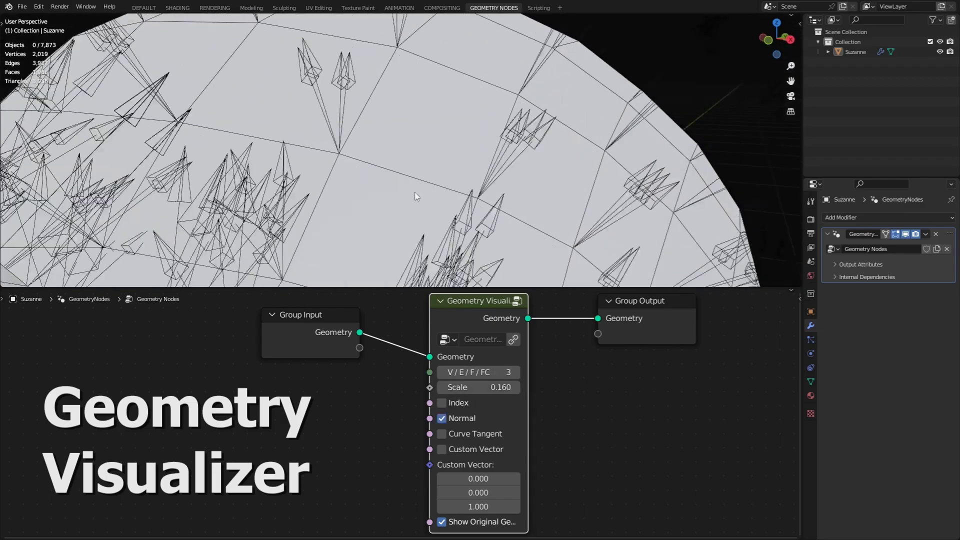
pyautogui.scroll(-5, 452, 117)
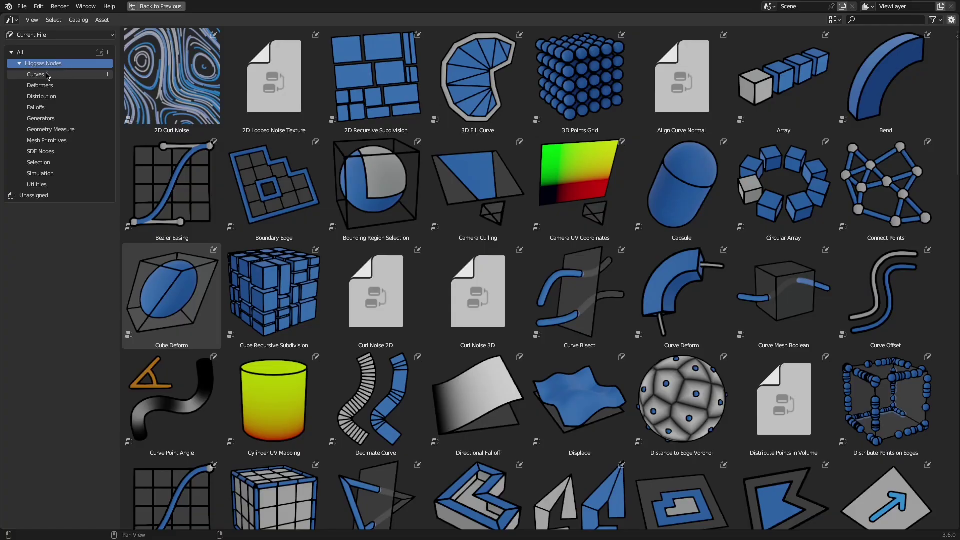
# - Browse the Higgsas Nodes asset catalogs one by one, from Curves and Deformers through Simulation and Utilities
pyautogui.click(36, 75)
pyautogui.click(40, 85)
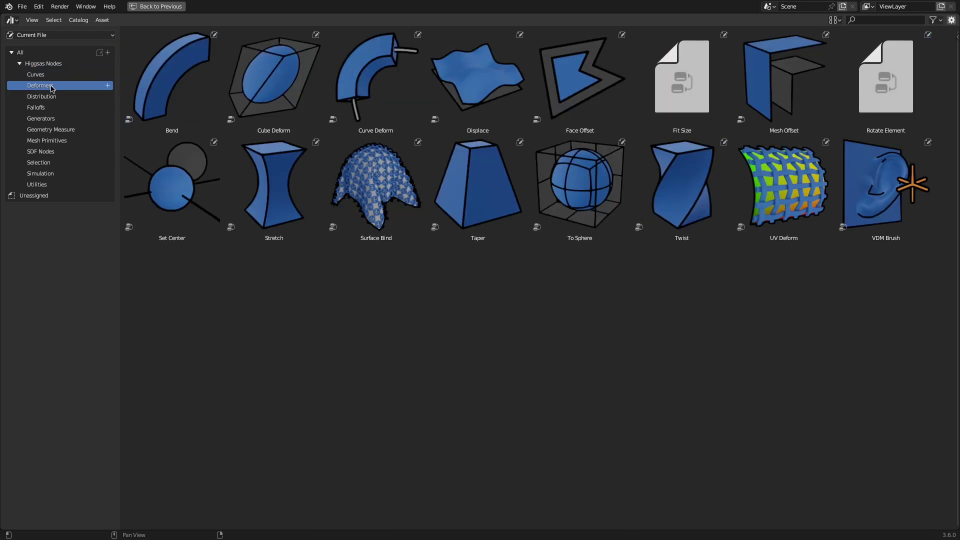
pyautogui.click(42, 97)
pyautogui.click(39, 108)
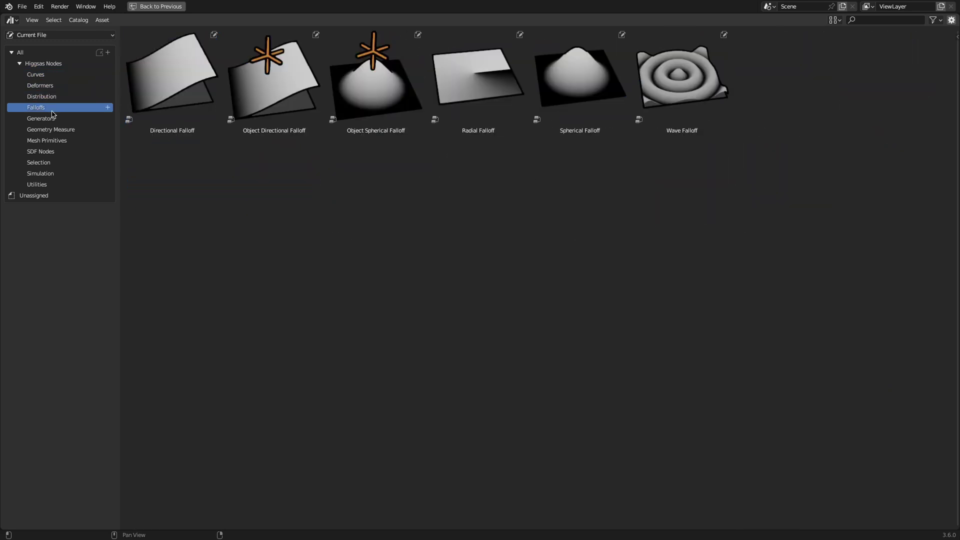
pyautogui.click(54, 120)
pyautogui.click(55, 131)
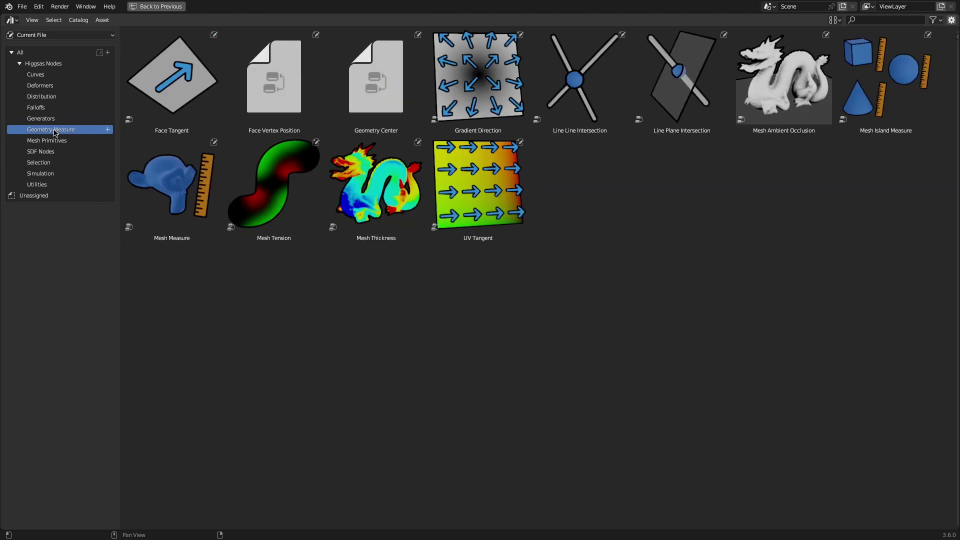
pyautogui.click(56, 142)
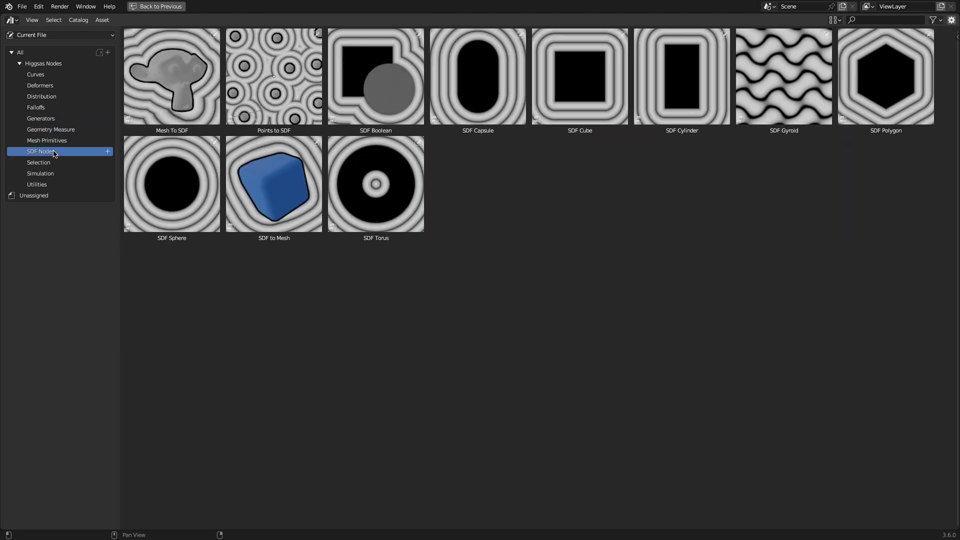
pyautogui.click(53, 163)
pyautogui.click(51, 175)
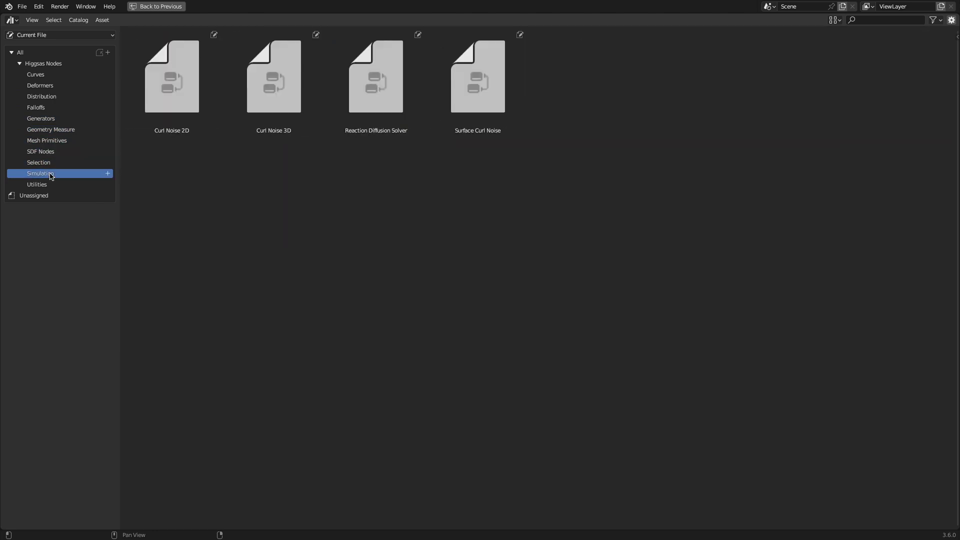
pyautogui.click(48, 186)
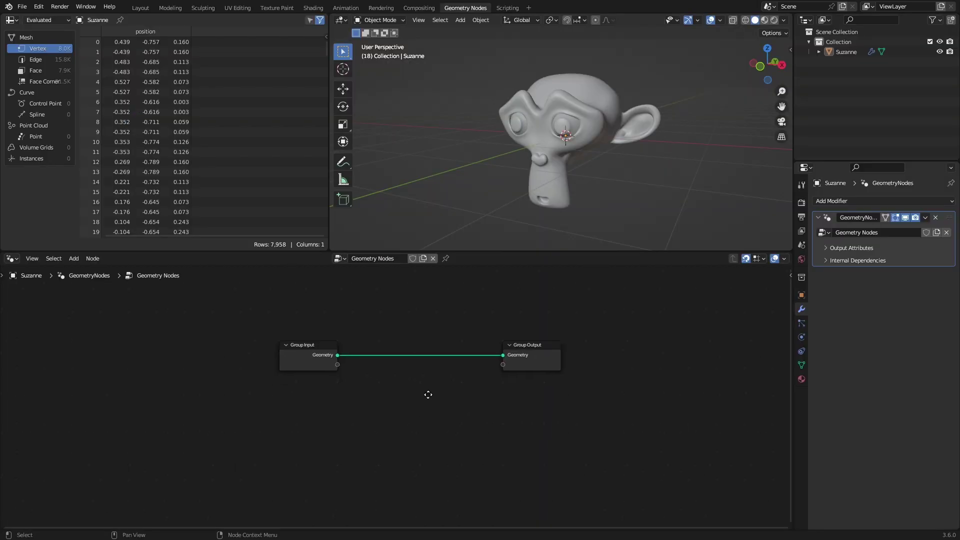
# - Look through the Higgsas Nodes categories and add the Bend deformer node below the Group Input and Group Output link
pyautogui.hotkey('shift', 'a')
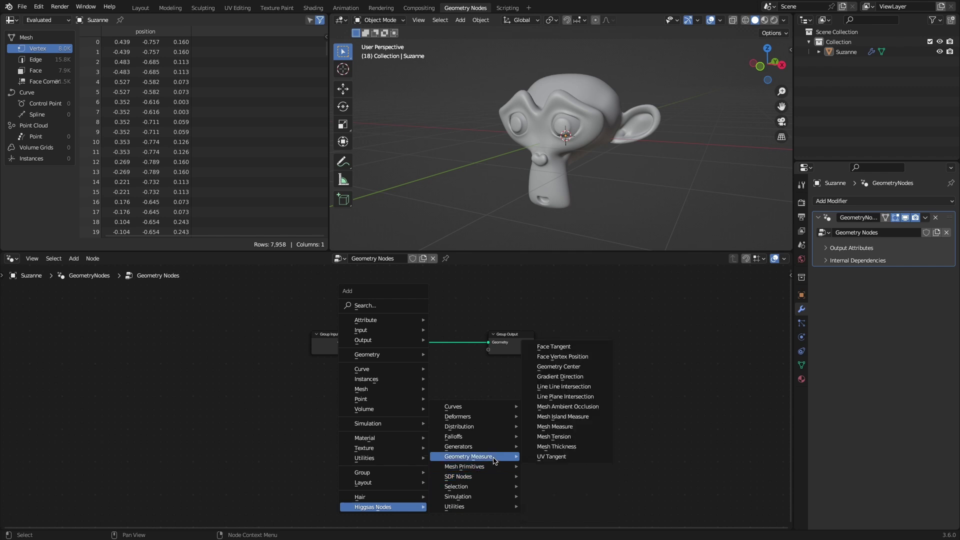
pyautogui.moveTo(493, 438)
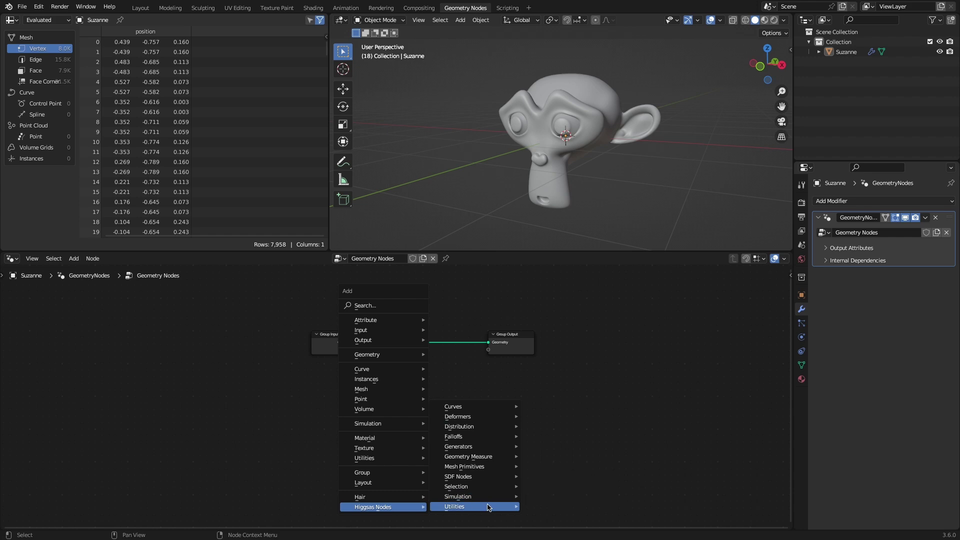
pyautogui.click(543, 266)
pyautogui.click(382, 382)
pyautogui.scroll(8, 398, 403)
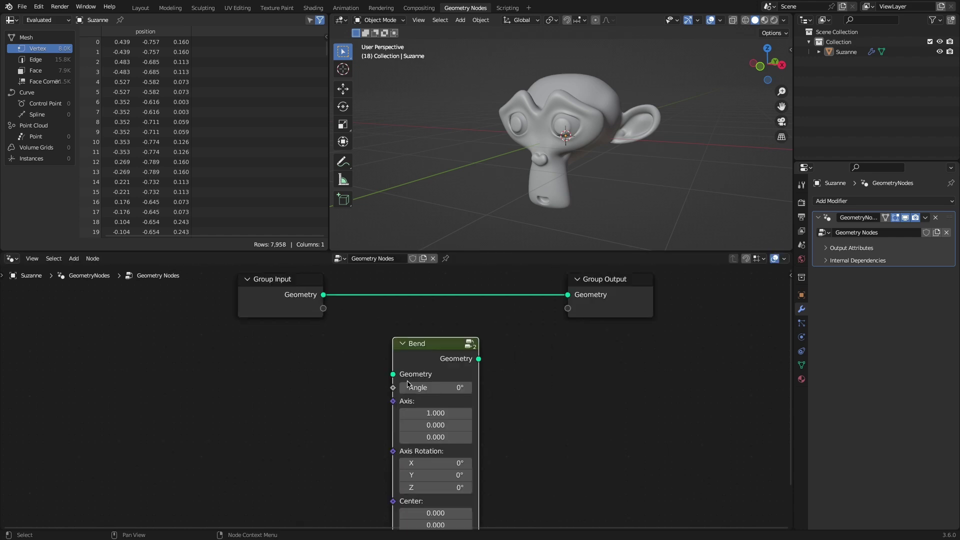
# - Insert the Bend node between Group Input and Group Output, and set its Angle to -46.1° and Axis Y to -3.000
pyautogui.scroll(-5, 396, 393)
pyautogui.moveTo(420, 362); pyautogui.dragTo(203, 357)
pyautogui.scroll(7, 416, 313)
pyautogui.scroll(-6, 504, 420)
pyautogui.scroll(1, 504, 420)
pyautogui.moveTo(503, 420); pyautogui.dragTo(506, 399, button='middle')
pyautogui.moveTo(418, 442); pyautogui.dragTo(576, 442)
pyautogui.hotkey('ctrl', 'z')
pyautogui.moveTo(444, 402); pyautogui.dragTo(80, 402)
pyautogui.moveTo(424, 374); pyautogui.dragTo(403, 373)
# - Detach the Bend node and set it aside, and insert a Higgsas Taper node between Group Input and Group Output
pyautogui.scroll(-6, 453, 378)
pyautogui.moveTo(456, 378); pyautogui.dragTo(463, 371, button='middle')
pyautogui.keyDown('alt'); pyautogui.moveTo(429, 335); pyautogui.dragTo(373, 388); pyautogui.keyUp('alt')
pyautogui.moveTo(425, 401); pyautogui.dragTo(405, 370, button='middle')
pyautogui.hotkey('shift', 'a')
pyautogui.moveTo(455, 384)
pyautogui.click(545, 342)
pyautogui.click(413, 320)
# - Set the Taper node's Upper Factor to -0.500, Lower Factor to 0.150, and Axis X to 0.400
pyautogui.scroll(8, 413, 326)
pyautogui.moveTo(427, 325); pyautogui.dragTo(401, 325)
pyautogui.moveTo(426, 339)
pyautogui.mouseDown()
pyautogui.moveTo(385, 340)
pyautogui.moveTo(433, 340)
pyautogui.mouseUp()
pyautogui.scroll(-4, 412, 333)
pyautogui.moveTo(481, 362); pyautogui.dragTo(483, 353, button='middle')
pyautogui.moveTo(425, 349); pyautogui.dragTo(445, 350)
# - Detach the Taper node and set it aside, and insert a Higgsas Twist node in its place
pyautogui.scroll(-6, 385, 311)
pyautogui.keyDown('alt'); pyautogui.moveTo(415, 295); pyautogui.dragTo(334, 380); pyautogui.keyUp('alt')
pyautogui.moveTo(335, 349); pyautogui.dragTo(207, 359)
pyautogui.hotkey('shift', 'a')
pyautogui.click(510, 363)
pyautogui.click(394, 320)
# - Set the Twist node's Upper Angle to 86.2°, Lower Angle to -52°, and Axis Y to 4.430
pyautogui.scroll(8, 394, 324)
pyautogui.moveTo(414, 340); pyautogui.dragTo(399, 352)
pyautogui.moveTo(402, 387); pyautogui.dragTo(433, 387)
# - Detach the Twist node, insert a Higgsas Stretch node in its place, and adjust the Stretch Factor
pyautogui.scroll(-8, 398, 394)
pyautogui.keyDown('alt'); pyautogui.moveTo(400, 355); pyautogui.dragTo(342, 416); pyautogui.keyUp('alt')
pyautogui.hotkey('shift', 'a')
pyautogui.moveTo(406, 409)
pyautogui.moveTo(468, 422)
pyautogui.click(542, 359)
pyautogui.click(407, 368)
pyautogui.scroll(4, 408, 371)
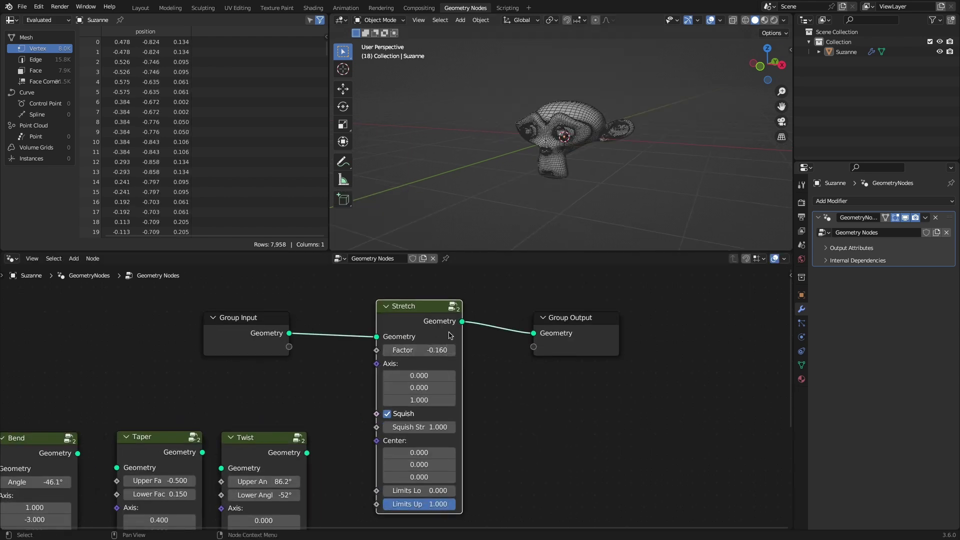
pyautogui.moveTo(419, 350); pyautogui.dragTo(457, 350)
# - Reinsert the Twist node between Group Input and Stretch, and set the Stretch Factor to -1.980
pyautogui.scroll(-4, 464, 341)
pyautogui.moveTo(330, 470); pyautogui.dragTo(388, 373)
pyautogui.scroll(5, 400, 380)
pyautogui.moveTo(529, 351); pyautogui.dragTo(484, 350)
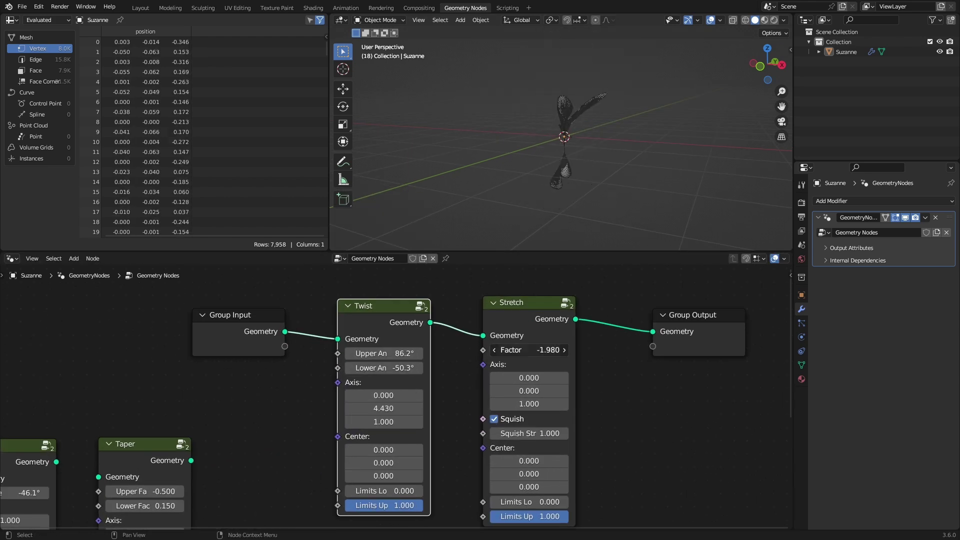
# - Adjust the Twist node's Upper Angle, and insert the Taper node between Group Input and Twist
pyautogui.moveTo(401, 354); pyautogui.dragTo(375, 354)
pyautogui.scroll(-3, 398, 400)
pyautogui.moveTo(307, 355); pyautogui.dragTo(170, 355)
pyautogui.moveTo(250, 434); pyautogui.dragTo(288, 361)
pyautogui.scroll(3, 293, 375)
pyautogui.moveTo(294, 375); pyautogui.dragTo(355, 341, button='middle')
pyautogui.scroll(-2, 270, 392)
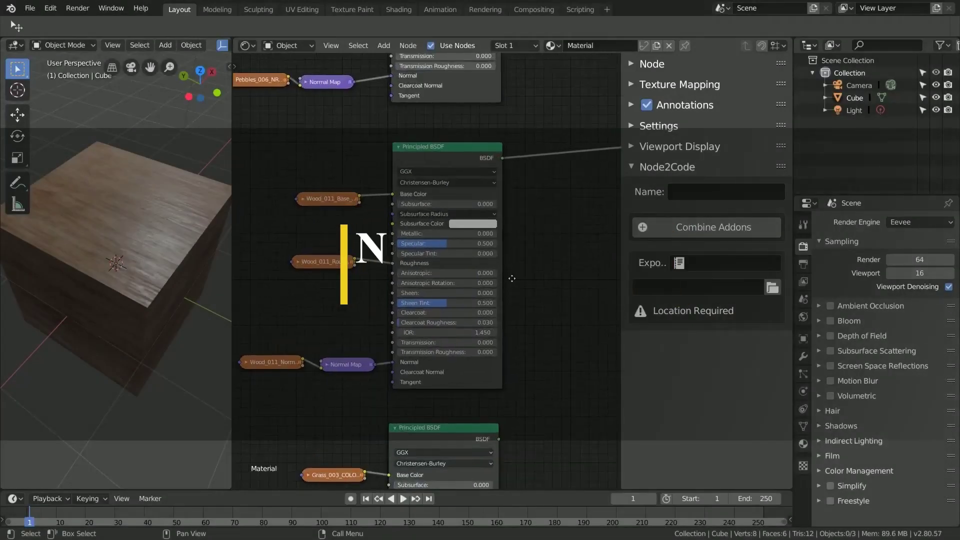
# - Select the wood material's nodes and generate a Node2Code script named material 1 from them
pyautogui.moveTo(511, 380); pyautogui.dragTo(527, 384)
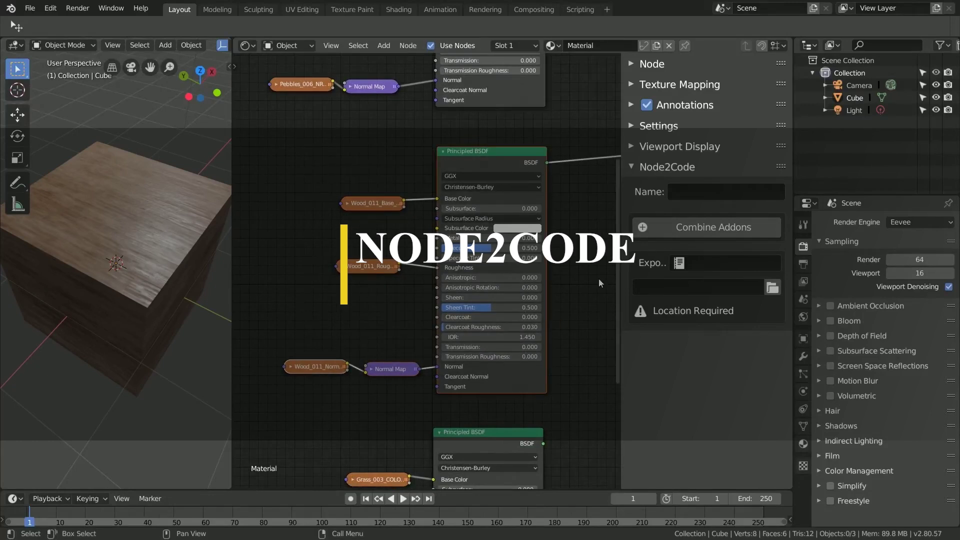
pyautogui.write('1')
pyautogui.press('Return')
pyautogui.click(713, 227)
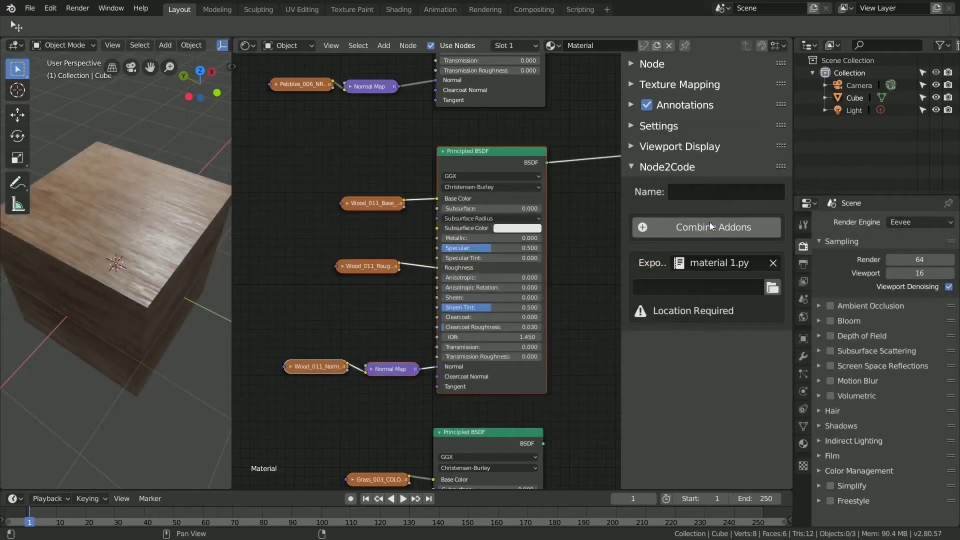
# - Generate a Node2Code script named material 2 from the pebbles material's nodes
pyautogui.moveTo(557, 104); pyautogui.dragTo(569, 336, button='middle')
pyautogui.write('material 2')
pyautogui.press('Return')
pyautogui.click(712, 227)
# - Select the grass material's nodes and generate a Node2Code script named material 3 from them
pyautogui.moveTo(510, 381); pyautogui.dragTo(511, 54, button='middle')
pyautogui.moveTo(281, 149); pyautogui.dragTo(567, 390)
pyautogui.click(686, 192)
pyautogui.write('material 3')
pyautogui.press('Return')
pyautogui.click(681, 219)
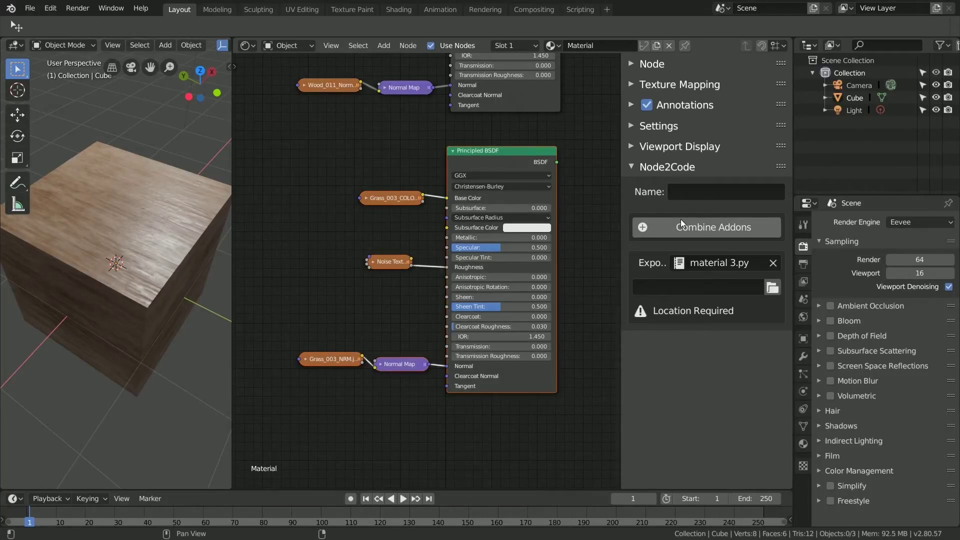
# - Widen the sidebar and set material 1.py, material 2.py and material 3.py as the Node2Code scripts to combine
pyautogui.moveTo(623, 226); pyautogui.dragTo(562, 233)
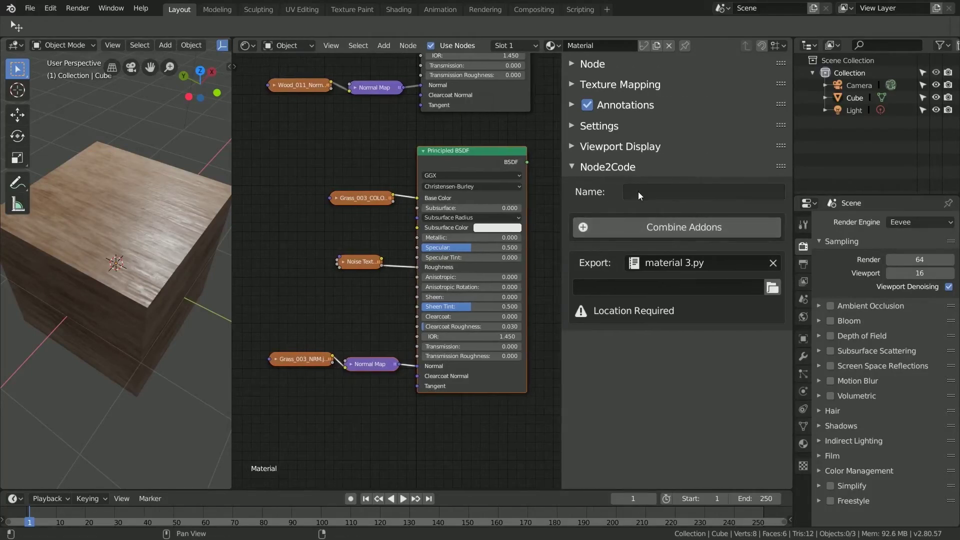
pyautogui.click(634, 228)
pyautogui.click(657, 220)
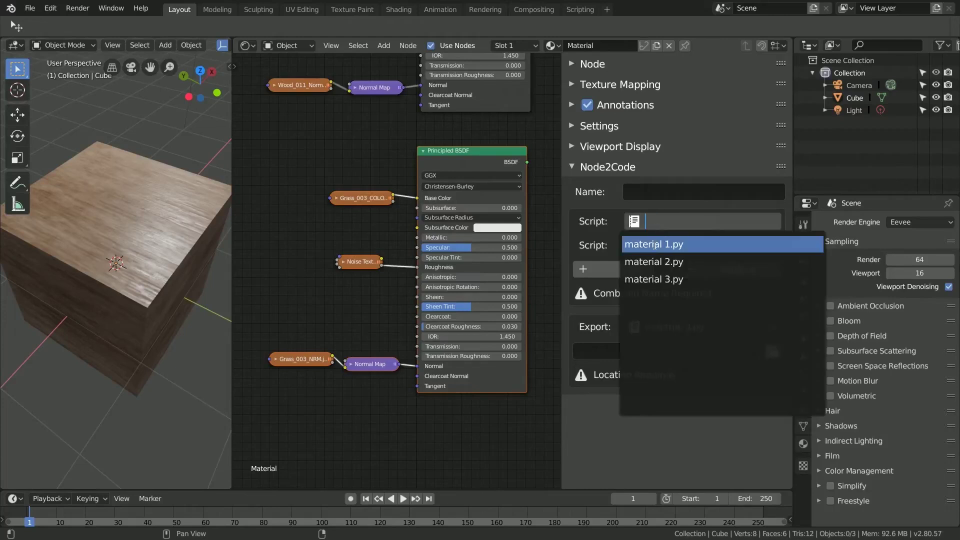
pyautogui.click(658, 244)
pyautogui.click(659, 245)
pyautogui.click(659, 285)
pyautogui.click(643, 273)
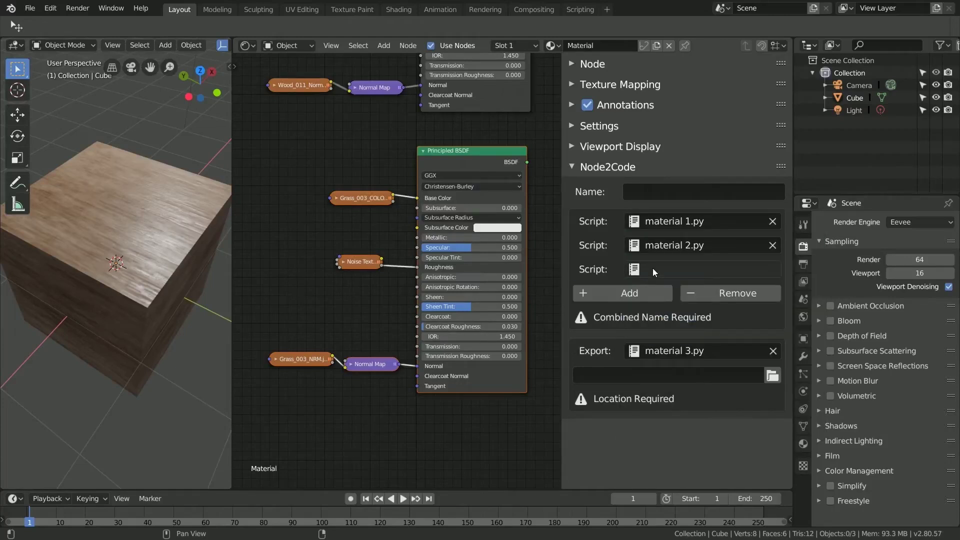
pyautogui.click(651, 269)
pyautogui.click(657, 326)
# - Combine the three scripts under the name my materials and export my materials.py to the mytest folder
pyautogui.click(692, 194)
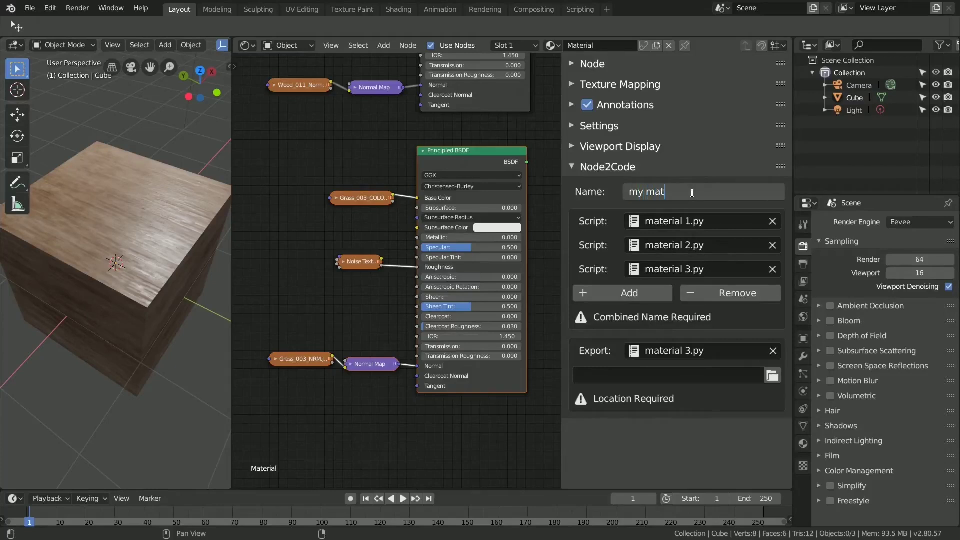
pyautogui.press('Return')
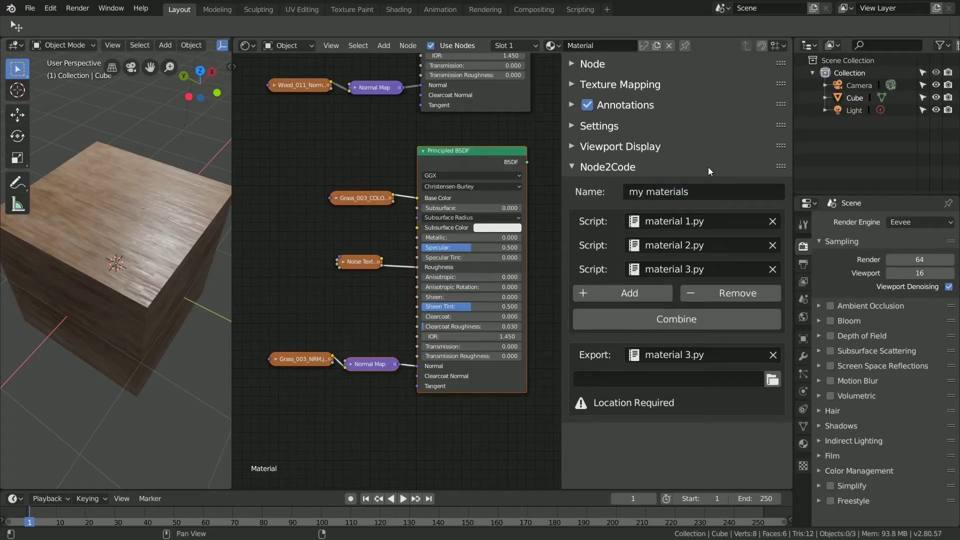
pyautogui.click(667, 326)
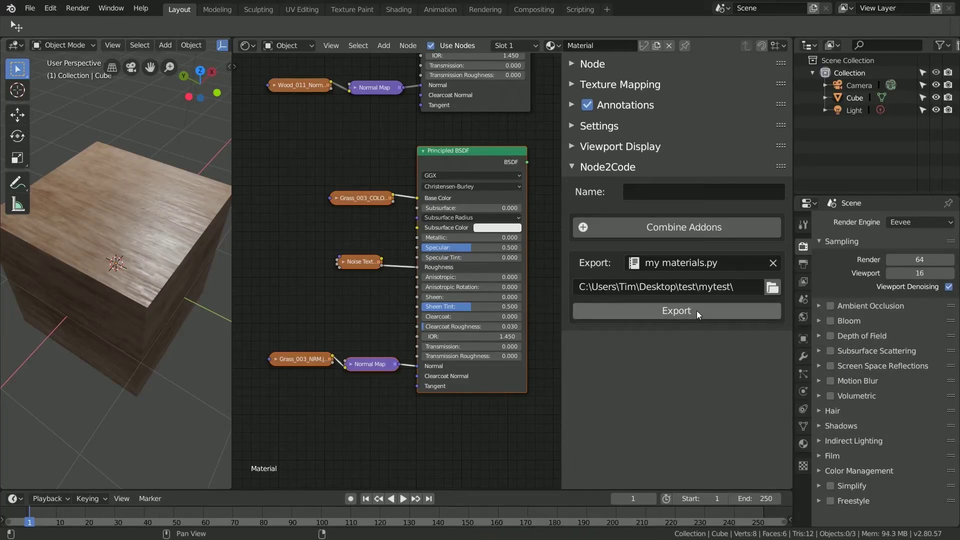
pyautogui.click(699, 312)
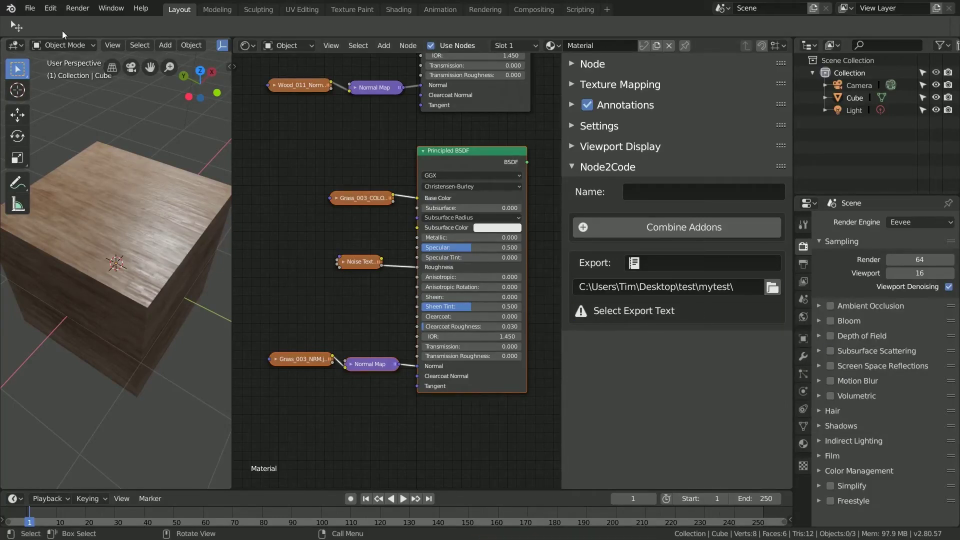
# - Install the my materials.zip add-on from the mytest folder and enable it in the preferences
pyautogui.click(50, 8)
pyautogui.click(80, 176)
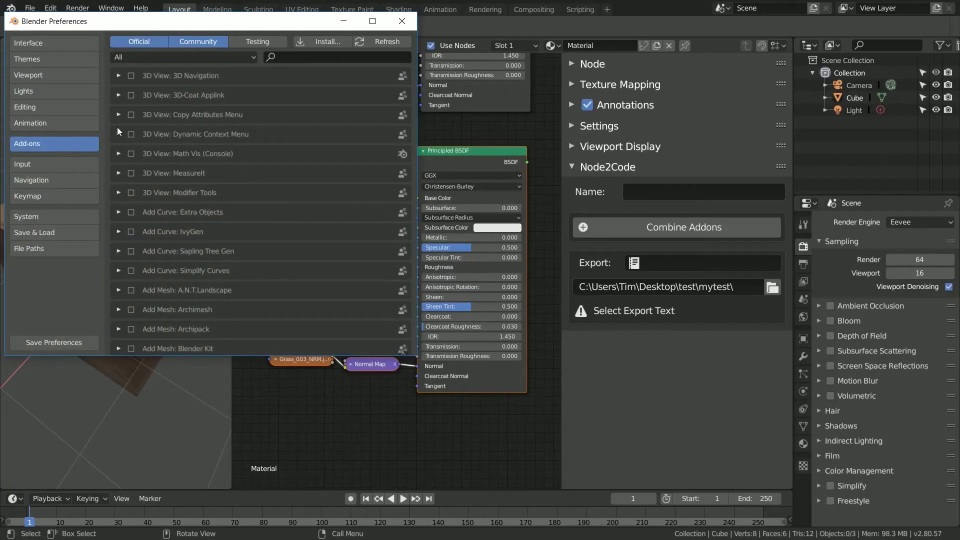
pyautogui.click(310, 42)
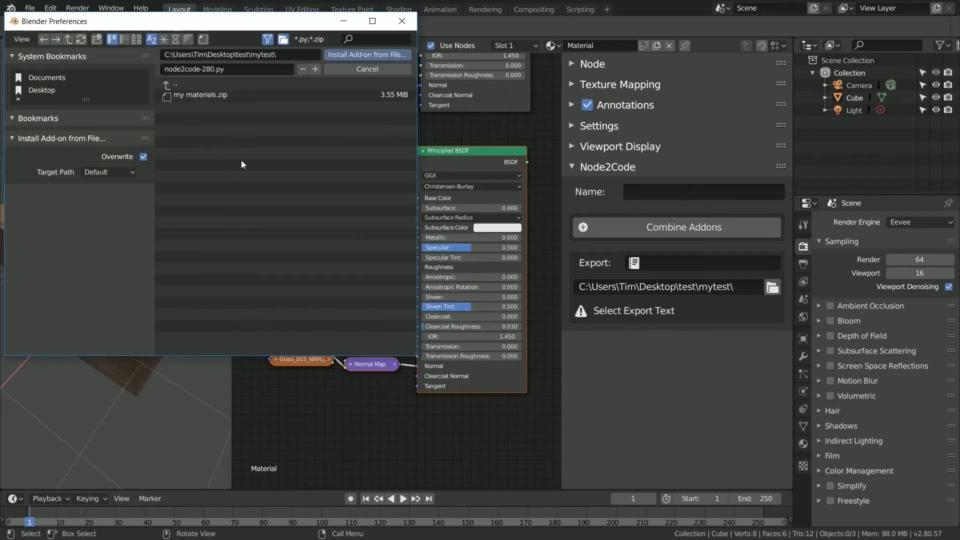
pyautogui.doubleClick(221, 97)
pyautogui.click(119, 75)
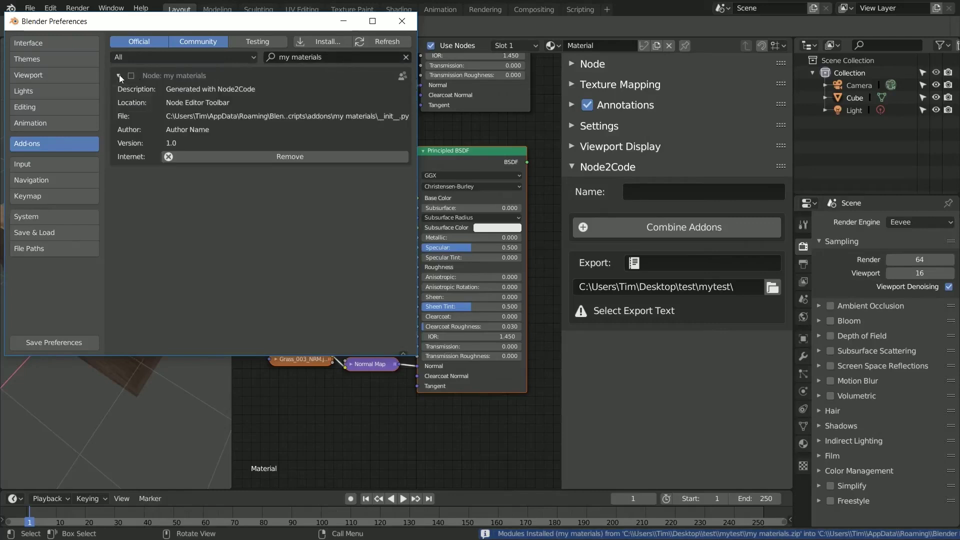
pyautogui.click(132, 76)
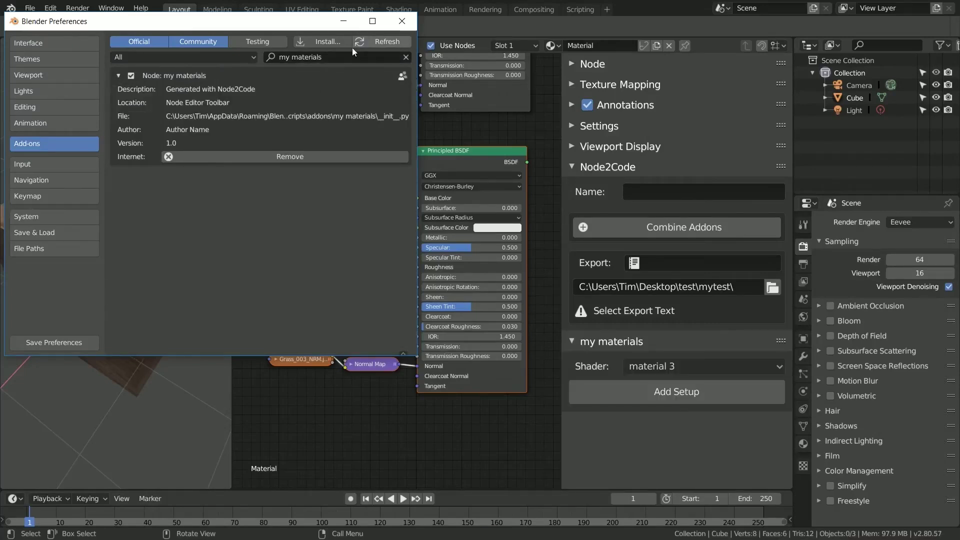
pyautogui.click(398, 25)
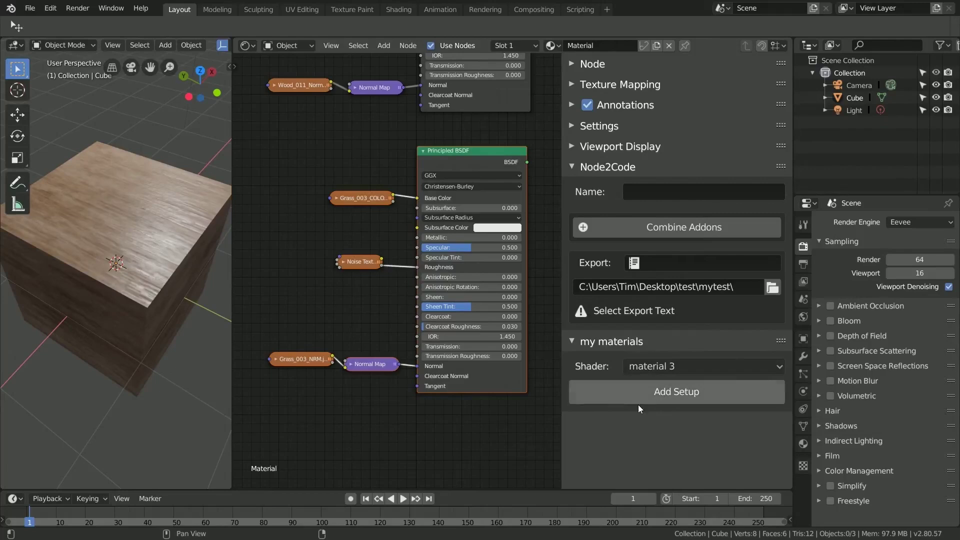
# - Start a new file, create a new material on the default cube, and collapse the sidebar panels above my materials
pyautogui.click(30, 8)
pyautogui.moveTo(40, 23)
pyautogui.click(170, 24)
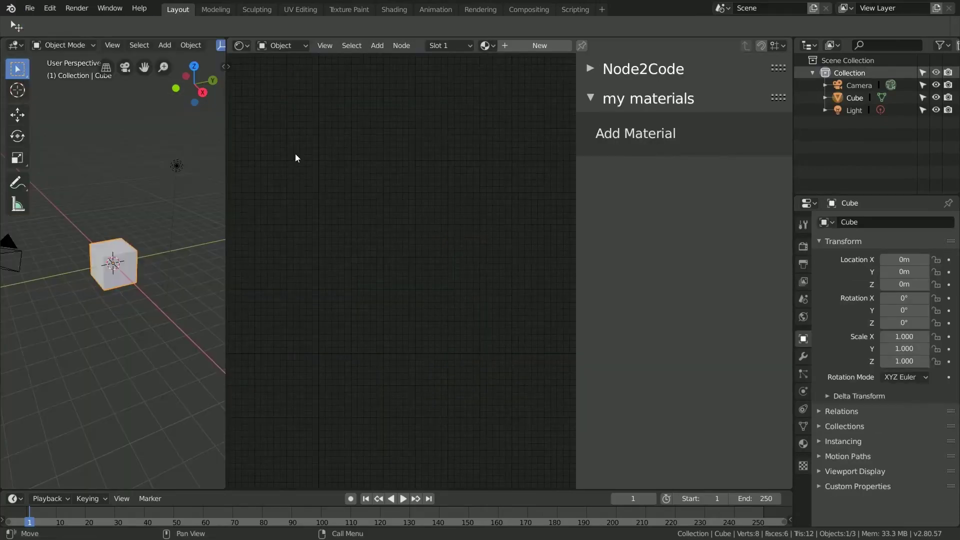
pyautogui.click(519, 47)
pyautogui.click(588, 69)
pyautogui.click(589, 127)
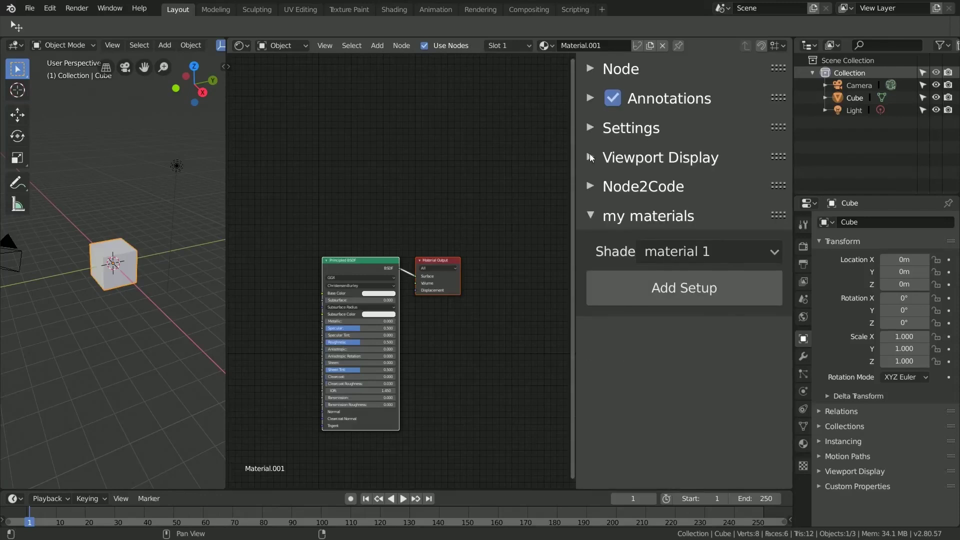
# - Move the default Principled BSDF and Material Output nodes up, and add the material 1 setup from my materials
pyautogui.moveTo(366, 260); pyautogui.dragTo(324, 101)
pyautogui.moveTo(436, 265); pyautogui.dragTo(450, 121)
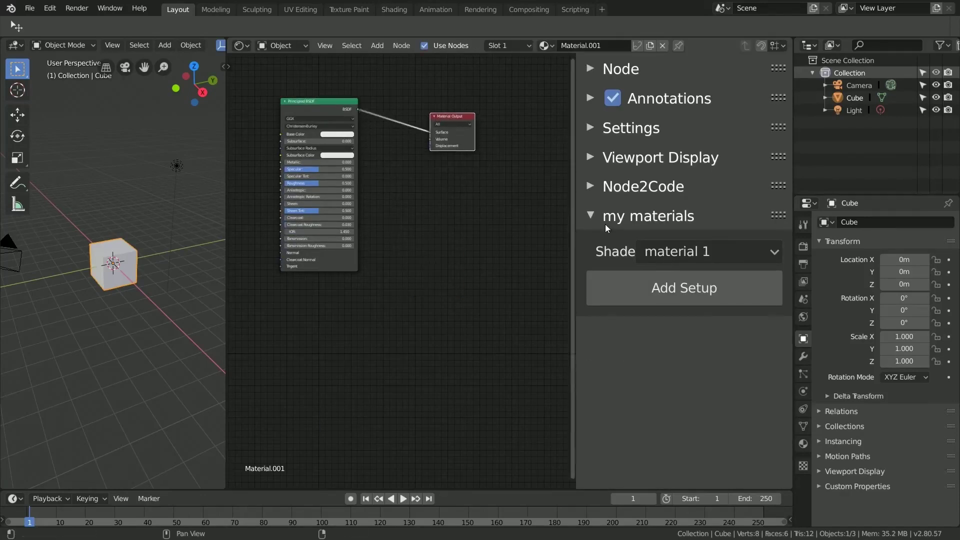
pyautogui.click(670, 251)
pyautogui.click(670, 281)
pyautogui.click(670, 293)
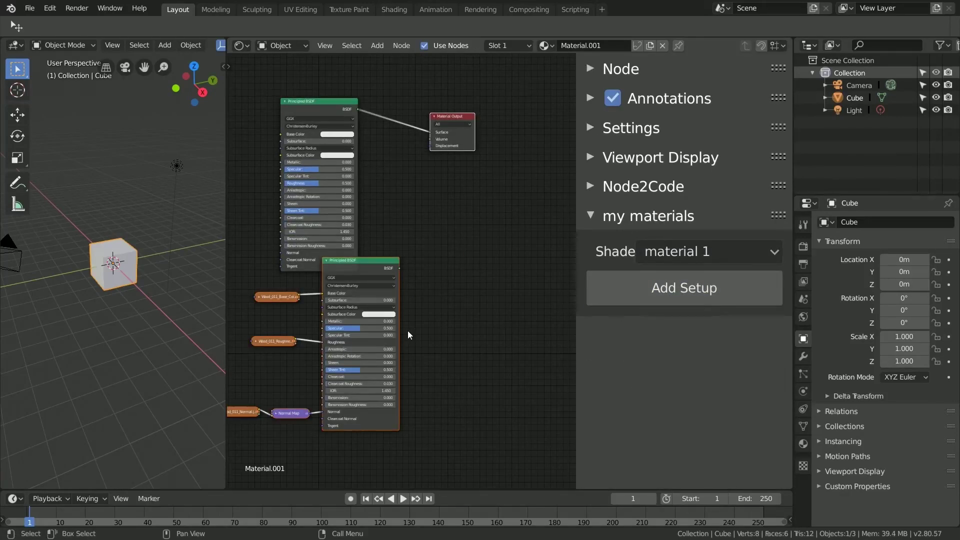
# - Change the viewport shading to preview the cube's material, and cut the link into the Material Output node
pyautogui.moveTo(409, 335); pyautogui.dragTo(457, 292, button='middle')
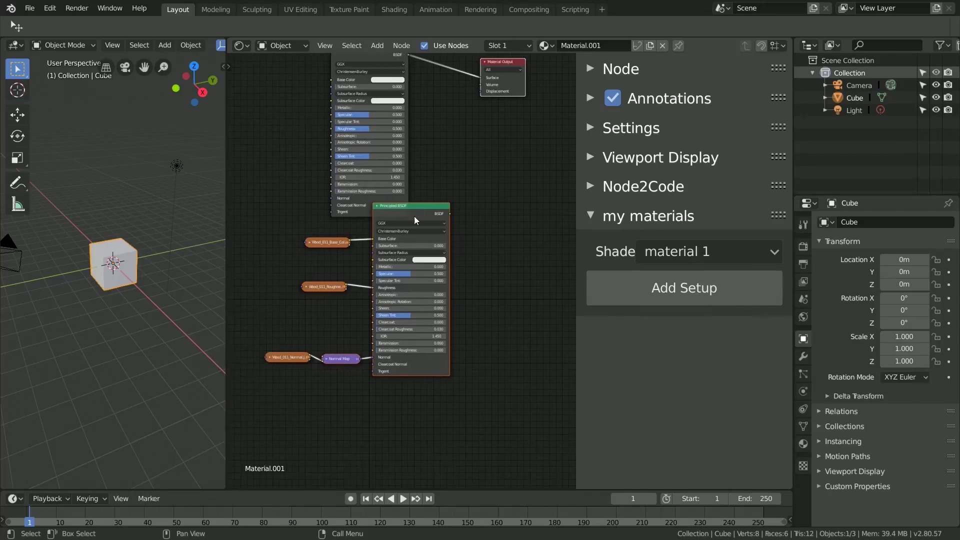
pyautogui.press('z')
pyautogui.click(143, 212)
pyautogui.scroll(8, 81, 285)
pyautogui.moveTo(203, 265); pyautogui.dragTo(28, 289, button='middle')
pyautogui.scroll(-2, 464, 209)
pyautogui.keyDown('ctrl'); pyautogui.moveTo(440, 190); pyautogui.dragTo(460, 191, button='right'); pyautogui.keyUp('ctrl')
# - Add the material 2 and material 3 setups from my materials to the cube's node tree
pyautogui.click(684, 251)
pyautogui.click(671, 344)
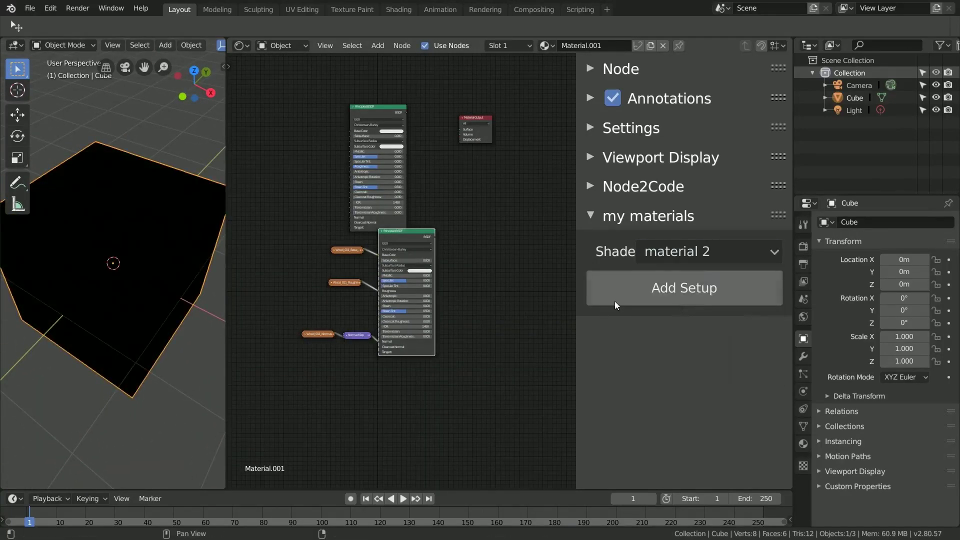
pyautogui.click(646, 284)
pyautogui.click(666, 252)
pyautogui.click(665, 372)
pyautogui.click(646, 293)
pyautogui.click(646, 293)
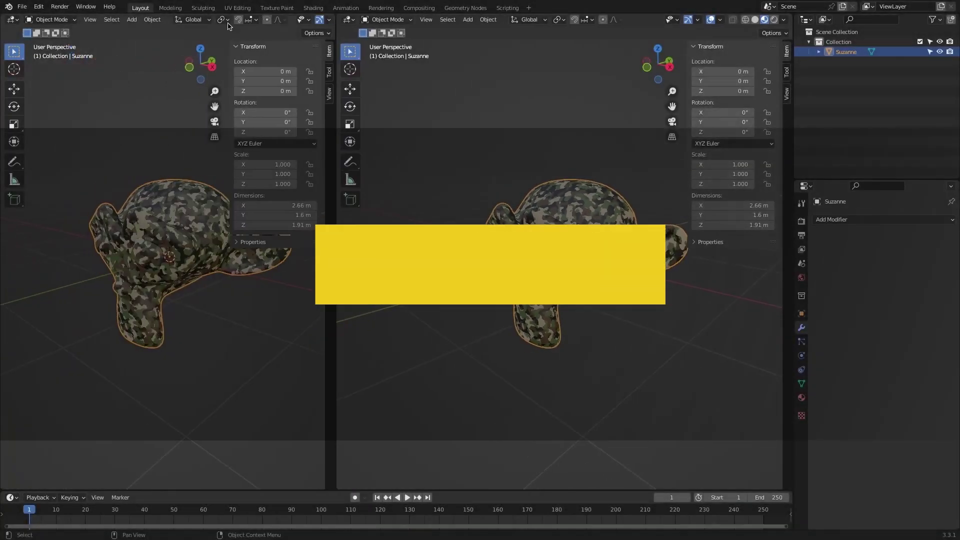
# - Show Suzanne's camo_regular material in a Shader Editor and set the Camouflage node's seed to 4.930
pyautogui.click(11, 19)
pyautogui.click(58, 115)
pyautogui.scroll(4, 146, 279)
pyautogui.moveTo(146, 279); pyautogui.dragTo(113, 167, button='middle')
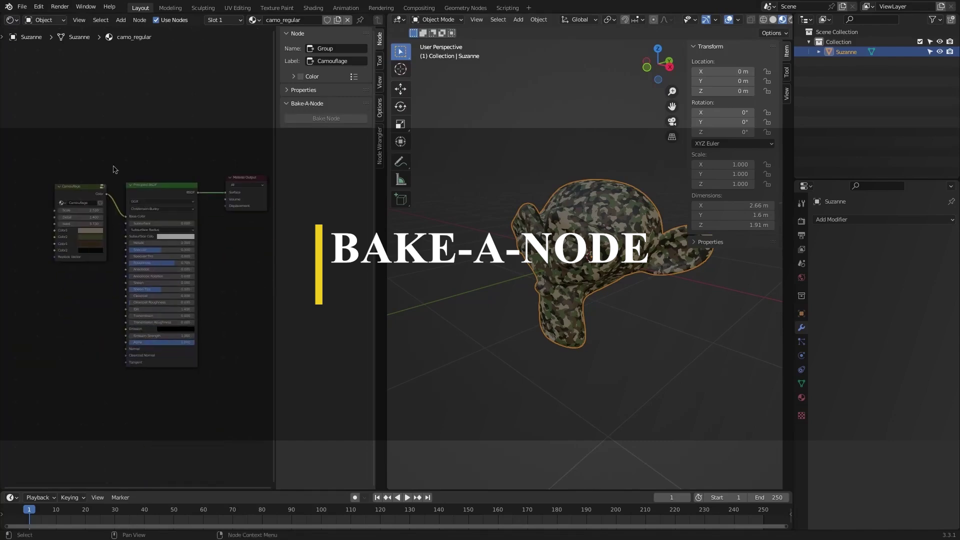
pyautogui.scroll(5, 114, 167)
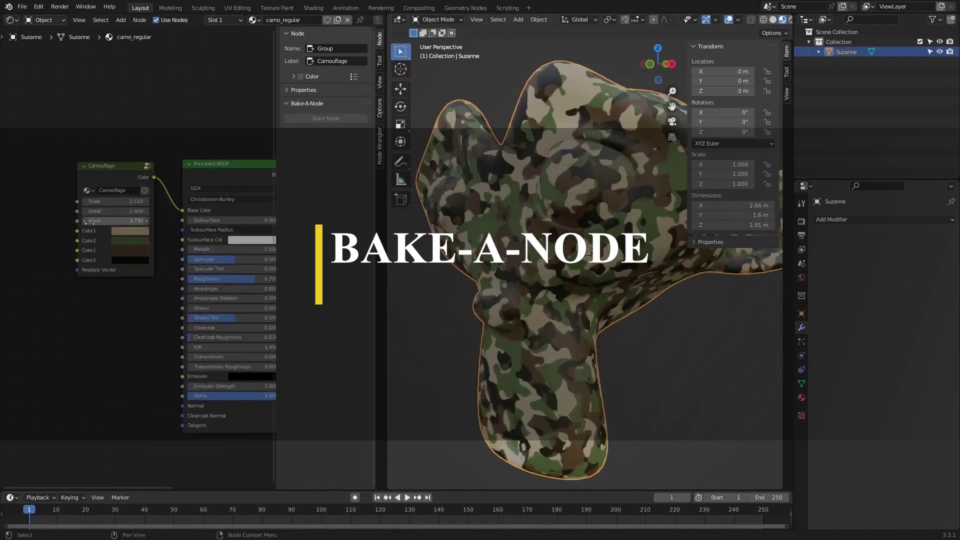
pyautogui.scroll(2, 90, 223)
pyautogui.moveTo(150, 226); pyautogui.dragTo(108, 258, button='middle')
pyautogui.moveTo(107, 254); pyautogui.dragTo(167, 254)
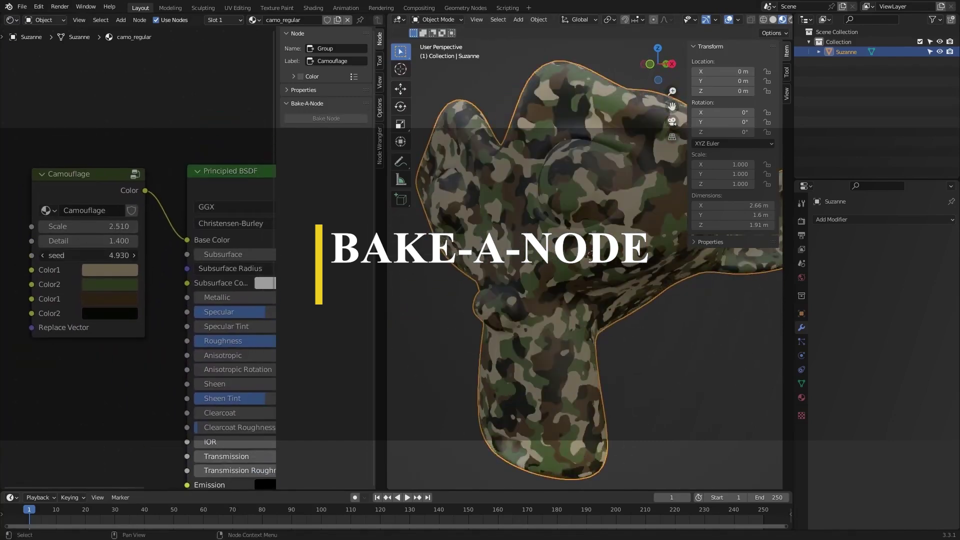
# - Bake the Camouflage node's Color output at resolution 2048 with 10 samples, margin 14 and the GPU as Cycles device
pyautogui.scroll(-2, 144, 258)
pyautogui.click(120, 197)
pyautogui.click(333, 118)
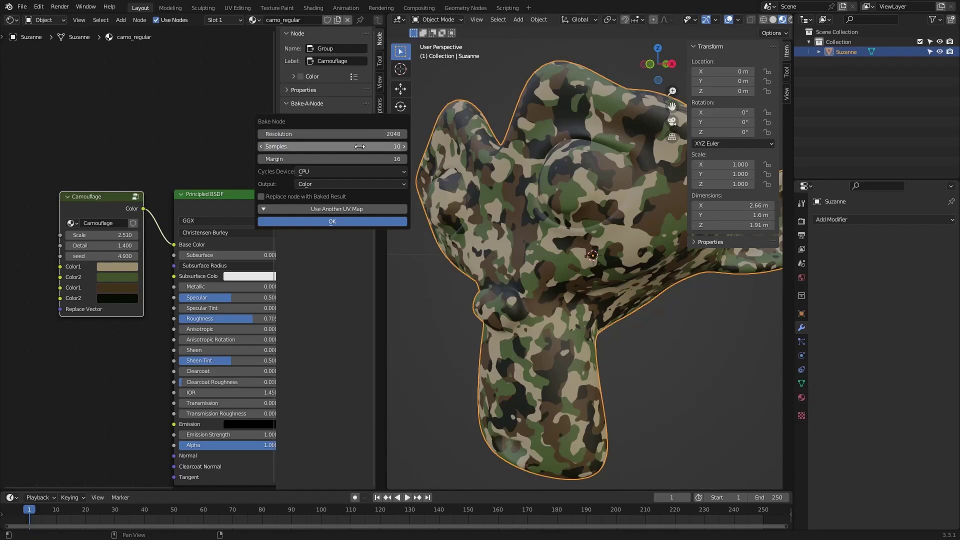
pyautogui.click(386, 172)
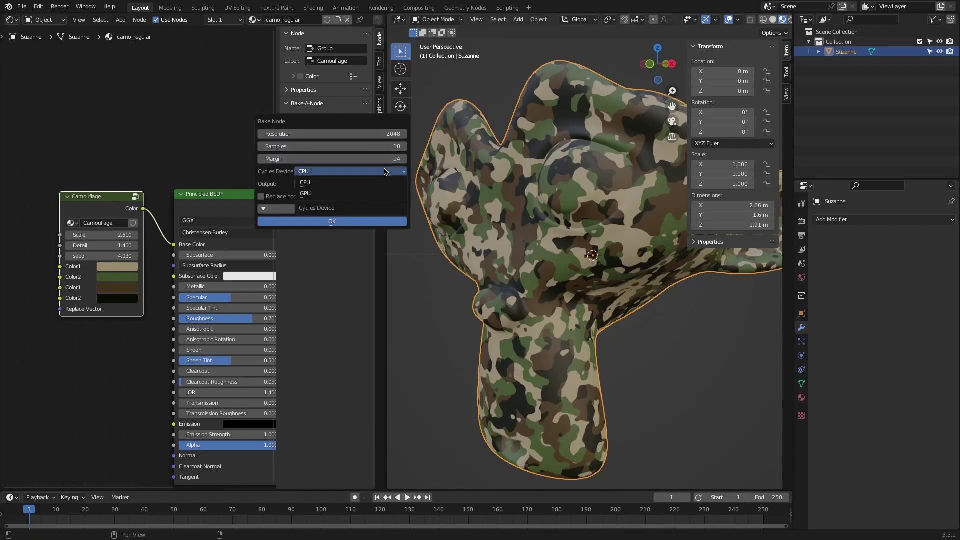
pyautogui.click(313, 194)
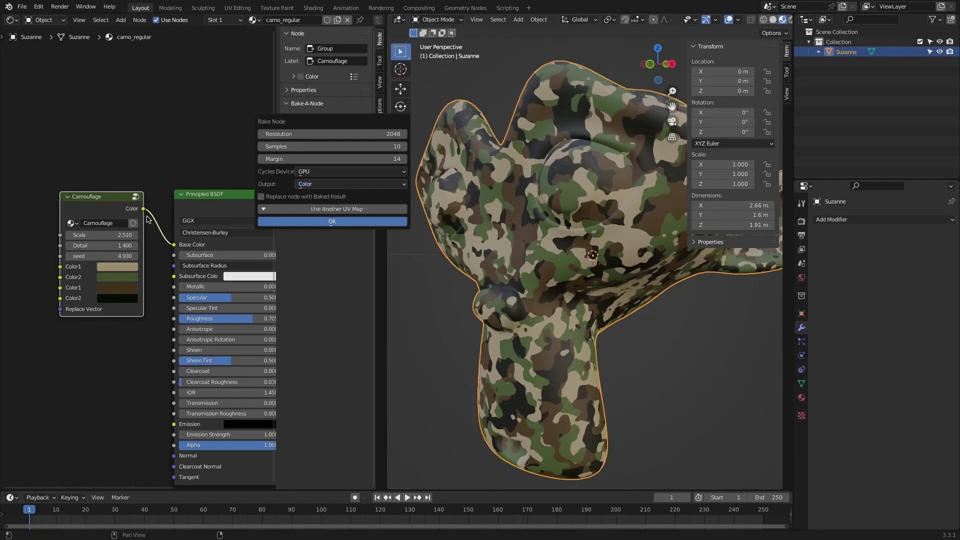
pyautogui.click(334, 223)
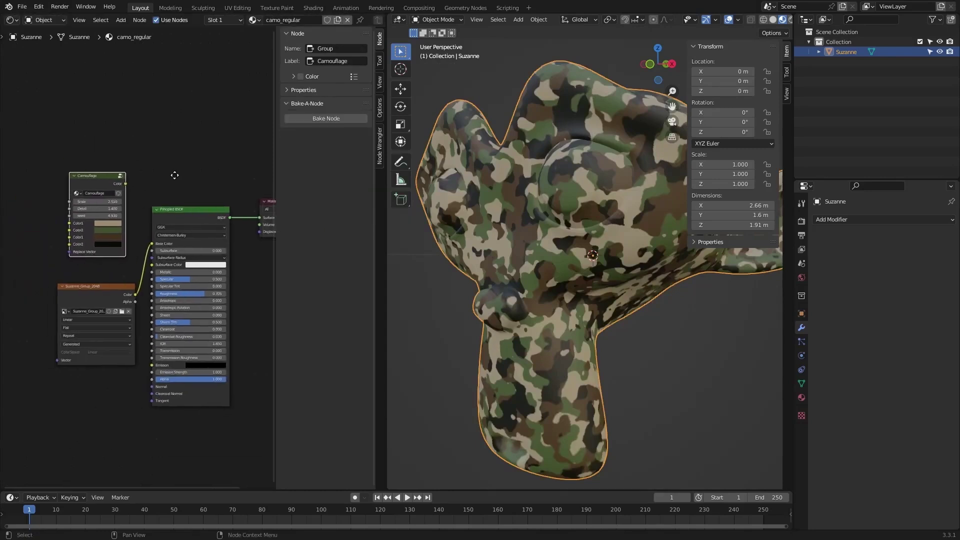
pyautogui.click(326, 118)
pyautogui.click(330, 212)
pyautogui.click(330, 225)
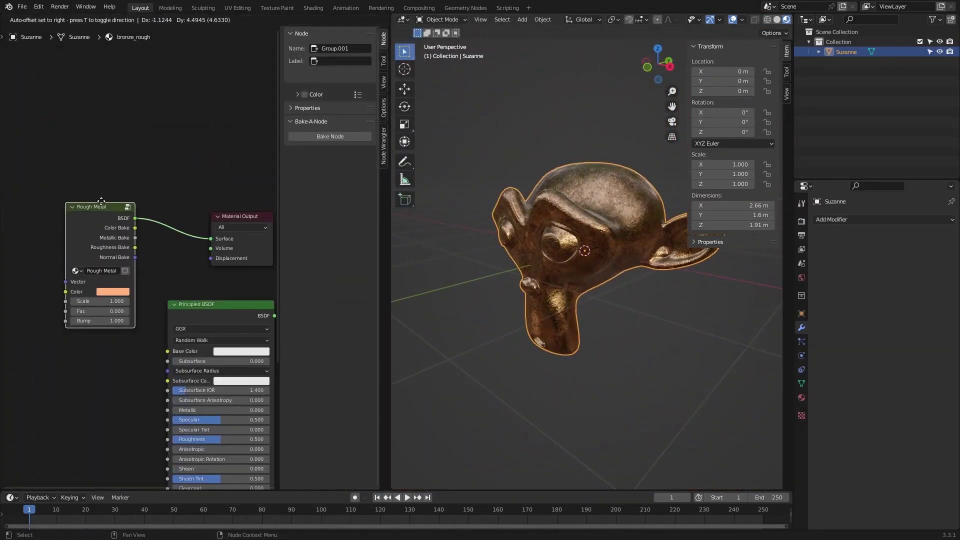
# - Bake the Rough Metal node's color and metallic outputs at resolution 2048 into images named Diffuse and Metallic
pyautogui.click(330, 119)
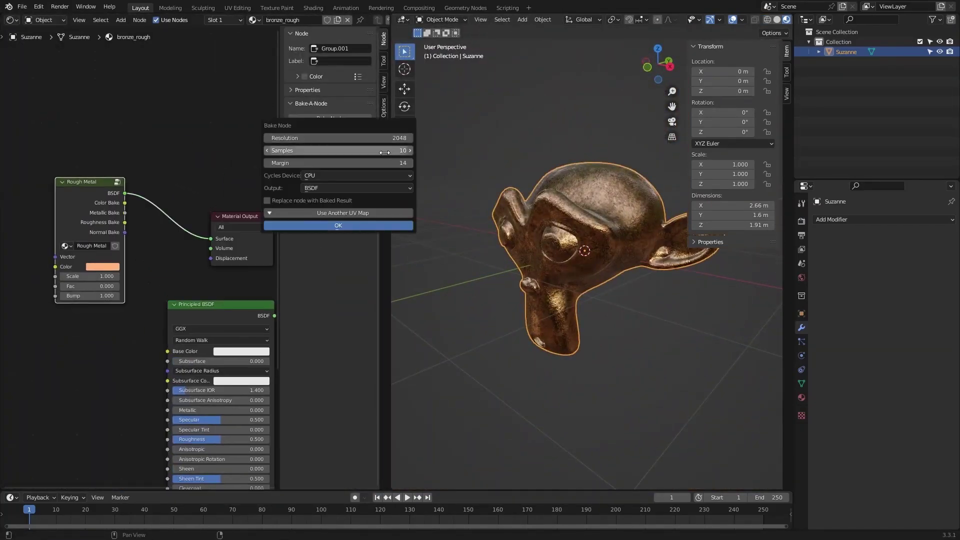
pyautogui.click(338, 225)
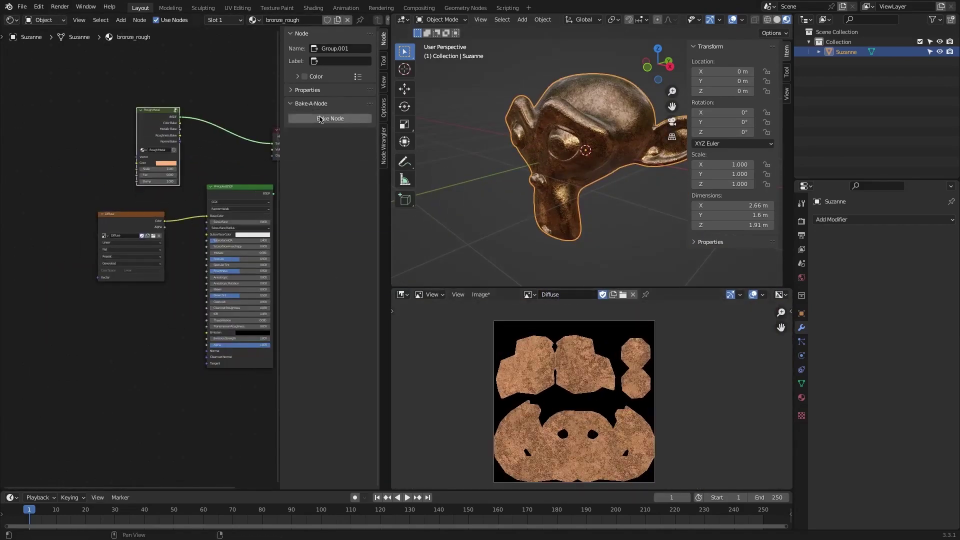
pyautogui.click(330, 118)
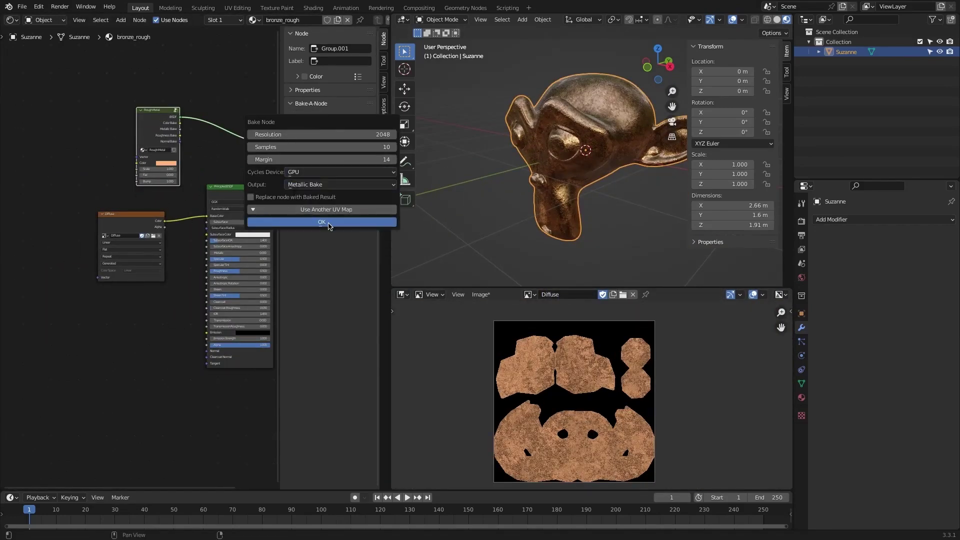
pyautogui.click(321, 222)
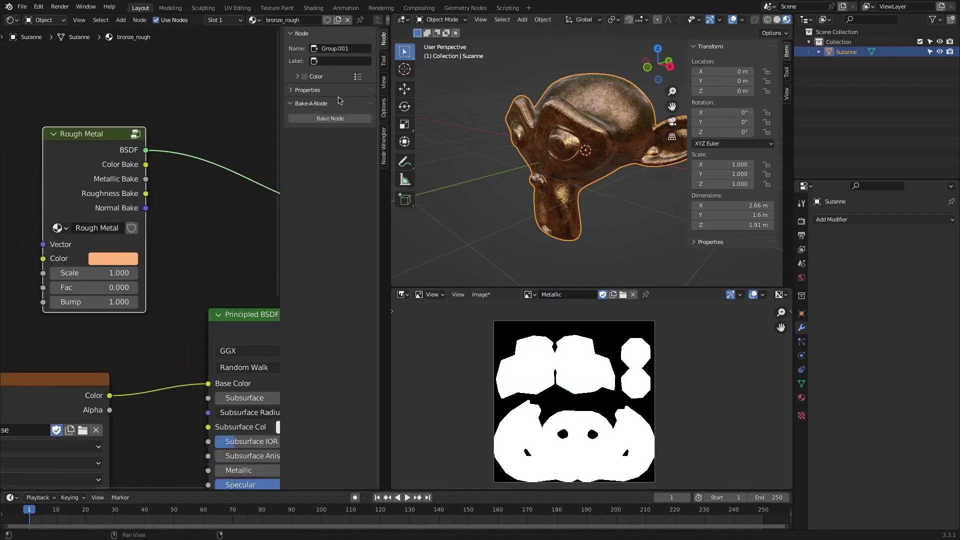
# - Bake the Rough Metal node's Roughness Bake output on the GPU at resolution 2048, naming the image Roughness
pyautogui.click(330, 118)
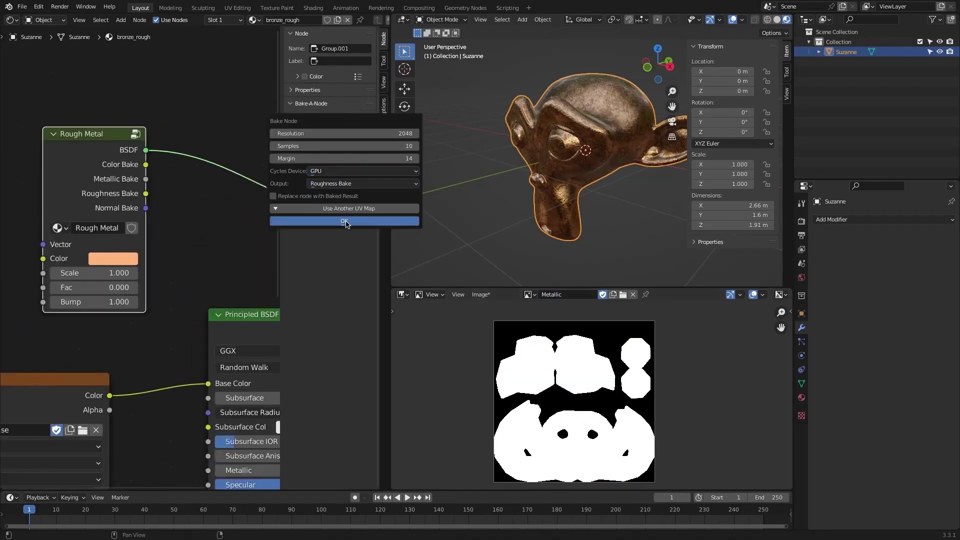
pyautogui.click(346, 225)
pyautogui.write('Roughness')
# - Bake the Rough Metal node's Normal Bake output on the GPU at resolution 2048 with margin 14
pyautogui.click(331, 119)
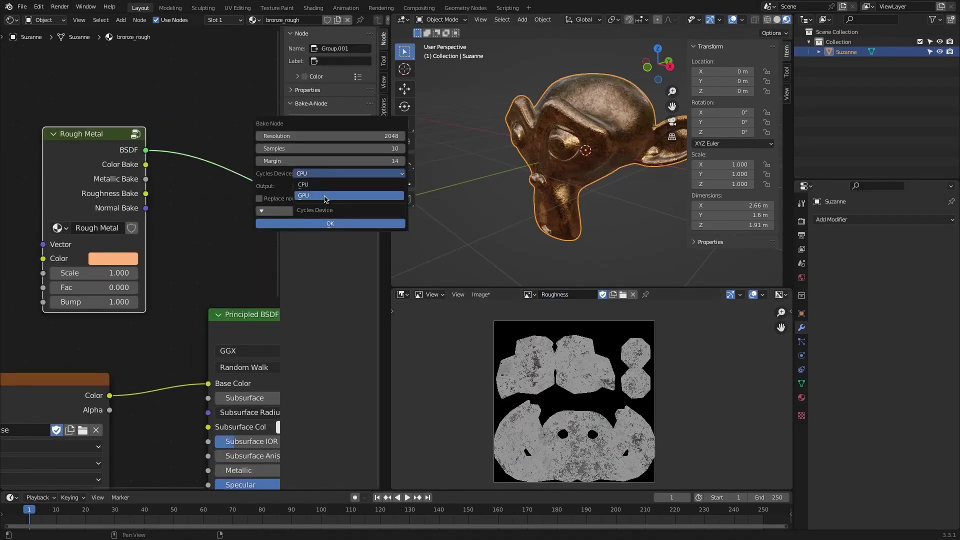
pyautogui.click(326, 199)
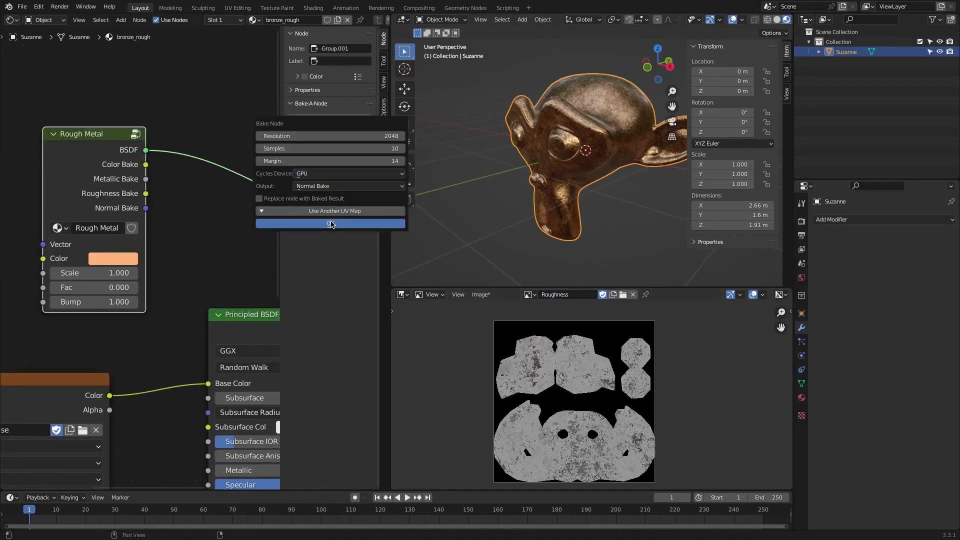
pyautogui.click(331, 224)
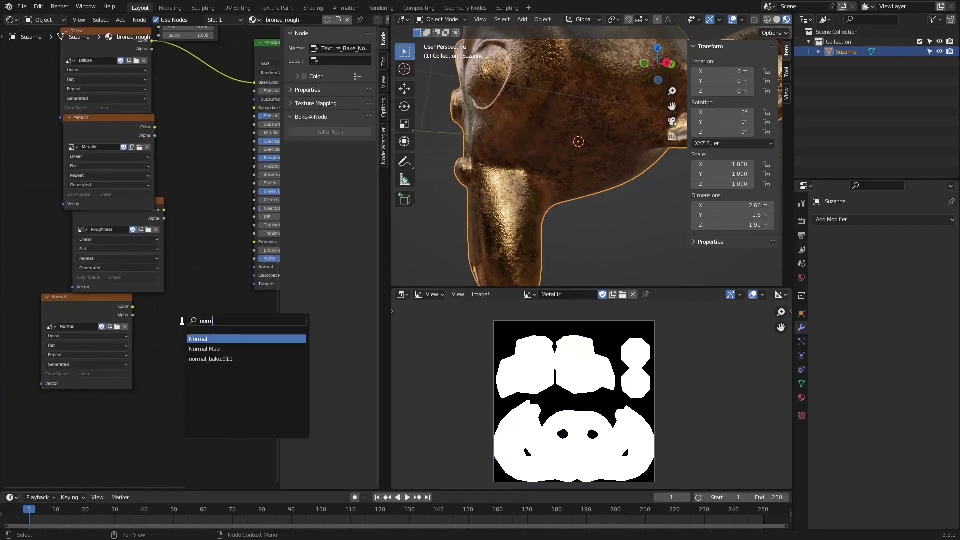
# - Add a Normal node beside the baked Normal image texture in the bronze_rough material
pyautogui.press('Return')
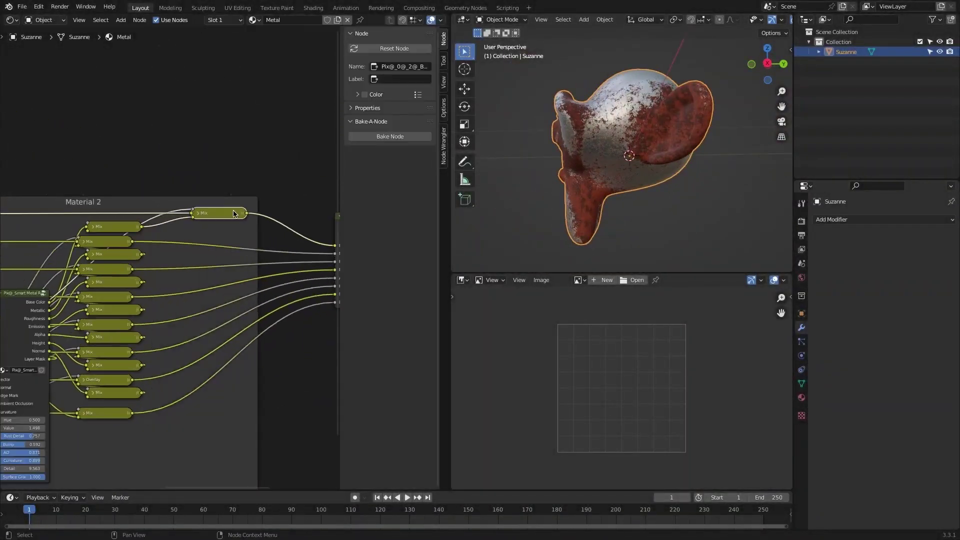
# - Bake the Color output of the Mix node feeding Base Color in the Metal material into an image named Diffuse
pyautogui.scroll(2, 100, 300)
pyautogui.moveTo(55, 348); pyautogui.dragTo(180, 358)
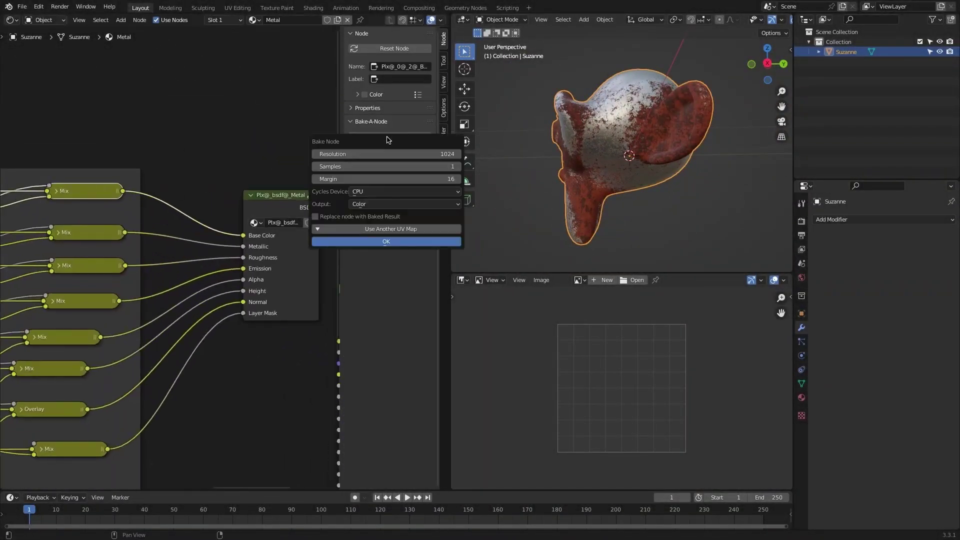
pyautogui.click(423, 192)
pyautogui.click(410, 213)
pyautogui.click(387, 242)
pyautogui.doubleClick(666, 281)
pyautogui.write('Diffuse')
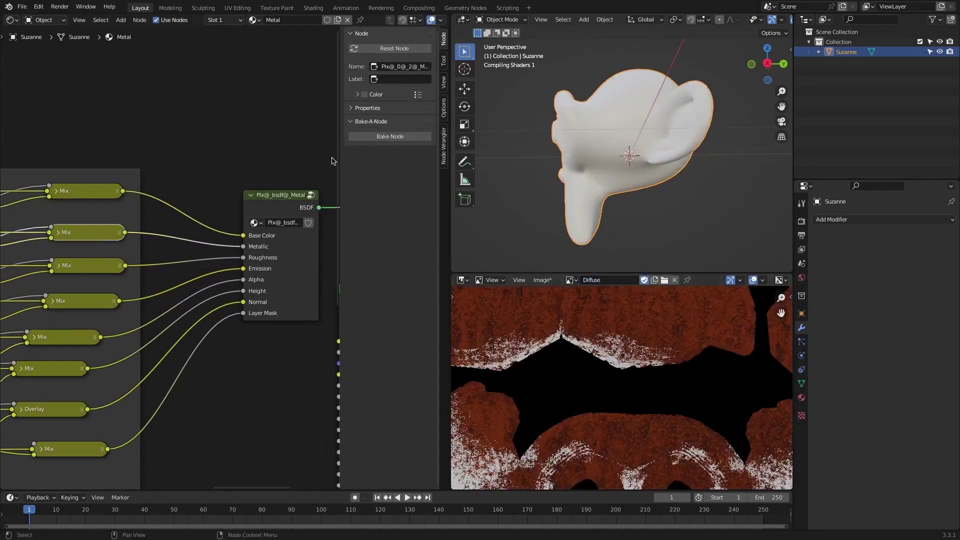
# - Bake the Mix nodes feeding Metallic and Roughness at resolution 1024 into images named Metallic and Roughness
pyautogui.click(386, 139)
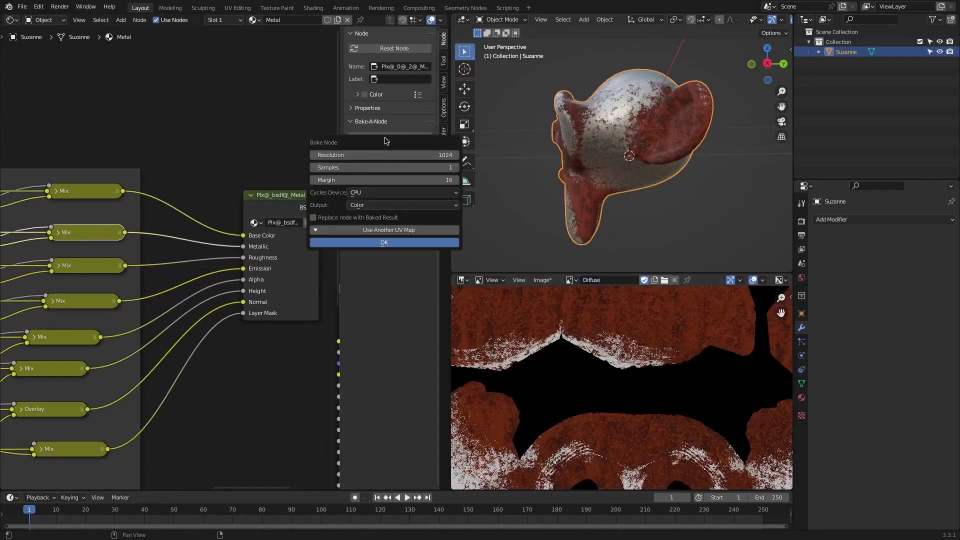
pyautogui.click(387, 243)
pyautogui.doubleClick(649, 280)
pyautogui.click(85, 265)
pyautogui.click(390, 136)
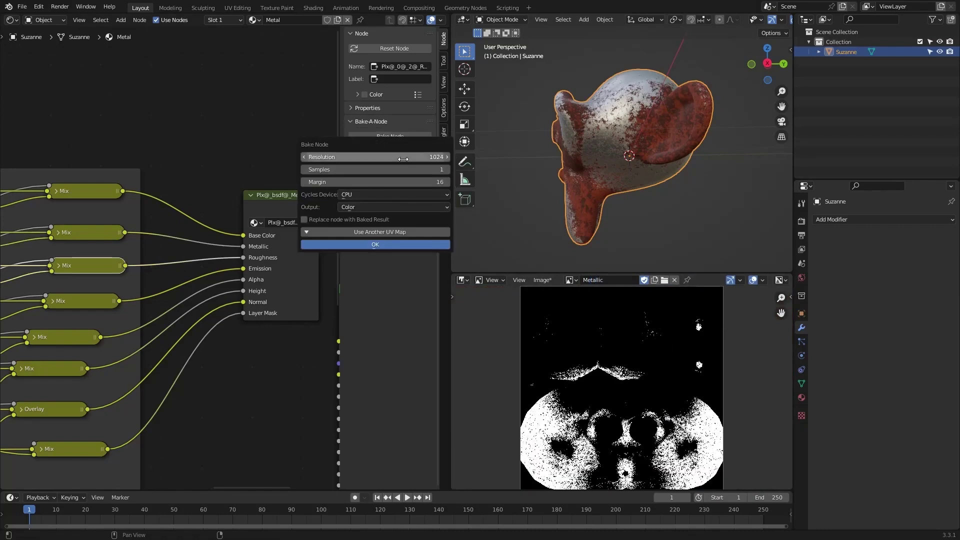
pyautogui.click(374, 243)
# - Place the baked image nodes beside the Principled BSDF and connect Diffuse to Base Color and Metallic to the Metallic input
pyautogui.scroll(-4, 281, 274)
pyautogui.moveTo(281, 274); pyautogui.dragTo(319, 150, button='middle')
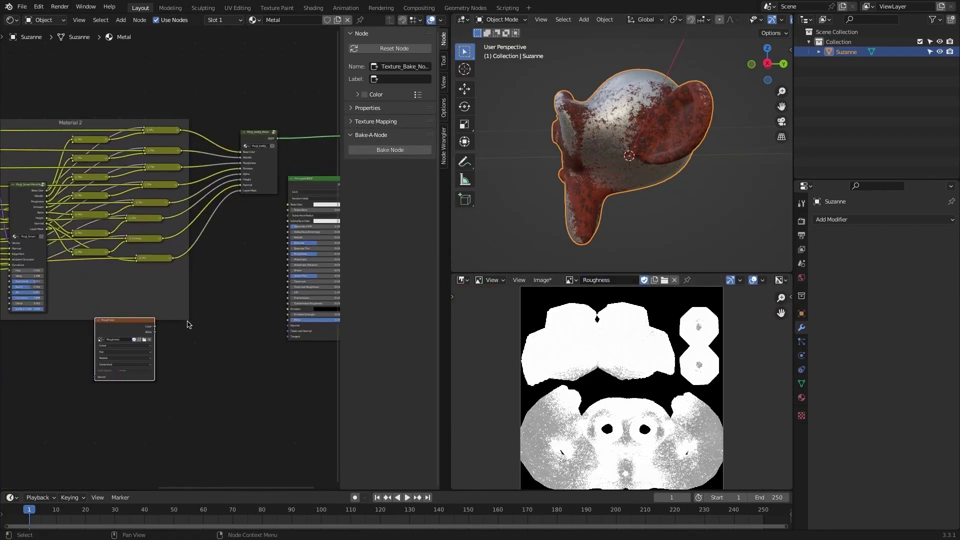
pyautogui.moveTo(131, 328); pyautogui.dragTo(255, 227)
pyautogui.scroll(-4, 256, 227)
pyautogui.moveTo(273, 321); pyautogui.dragTo(193, 287)
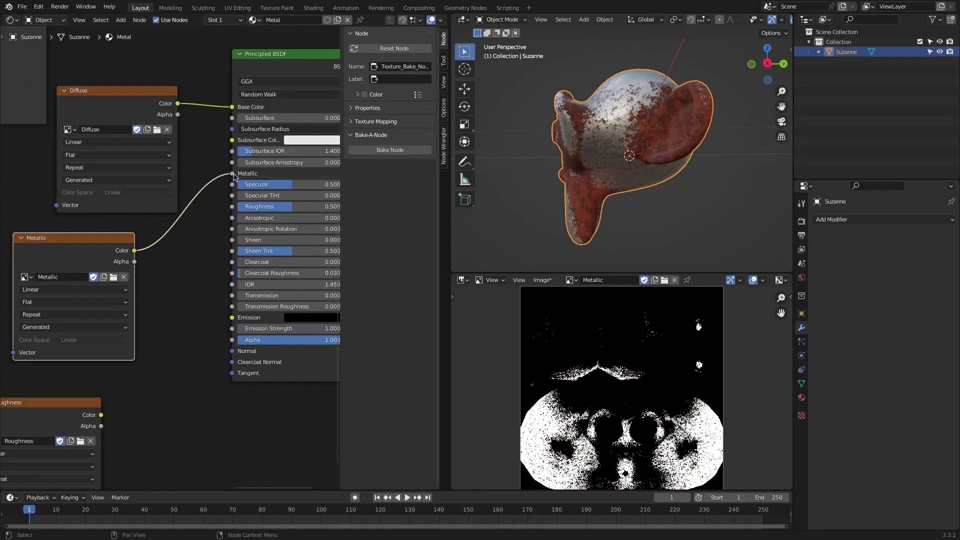
pyautogui.scroll(-3, 243, 160)
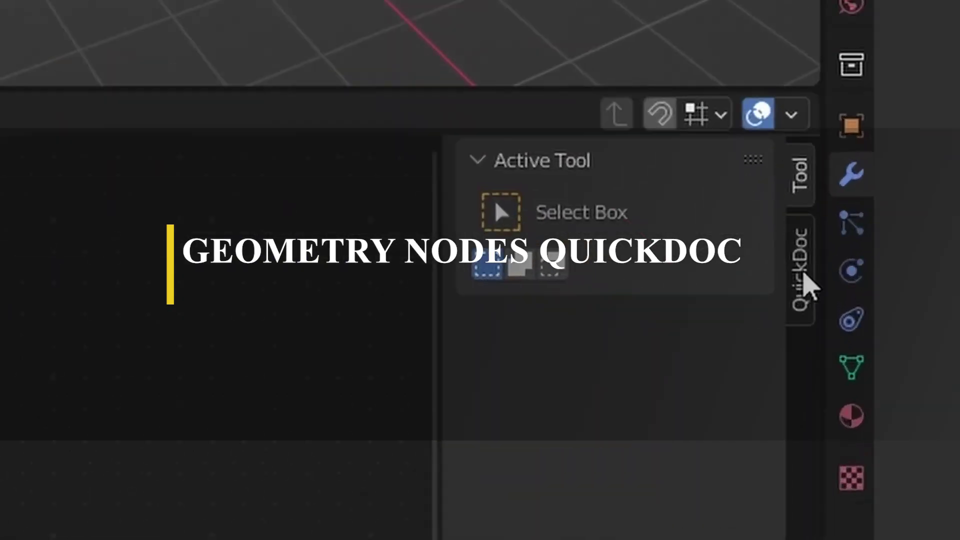
# - Open the manual page of the Distribute Points on Faces node through QuickDoc and examine its description
pyautogui.click(808, 289)
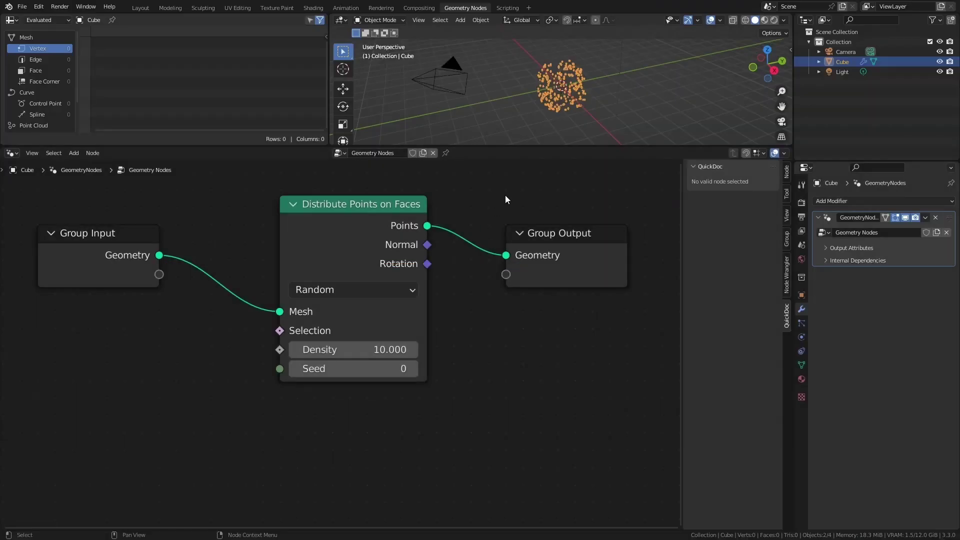
pyautogui.click(374, 214)
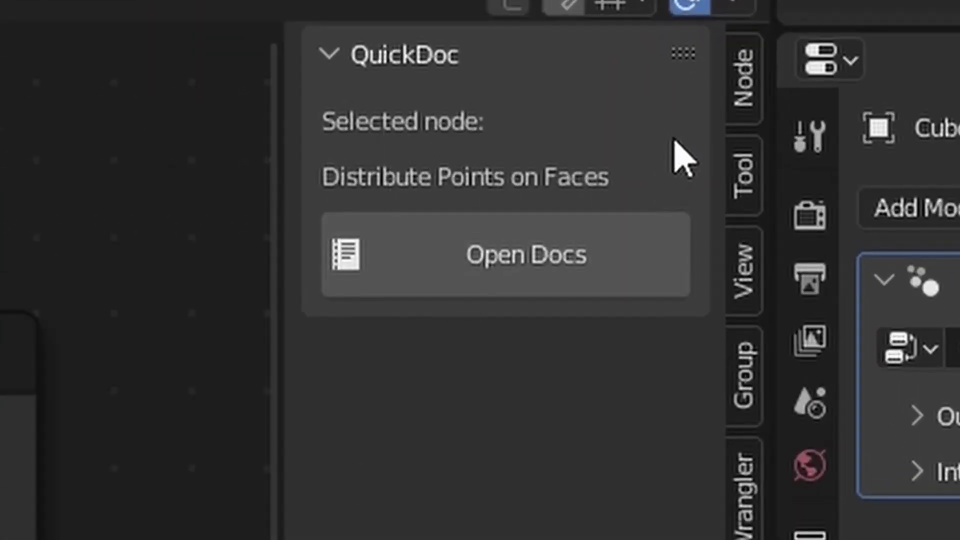
pyautogui.click(558, 289)
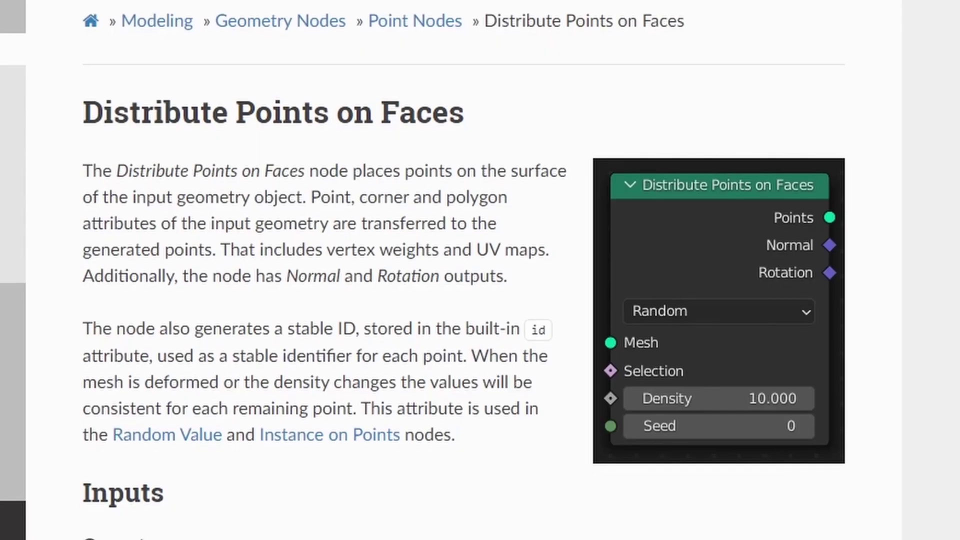
pyautogui.moveTo(71, 103); pyautogui.dragTo(700, 515)
pyautogui.click(701, 515)
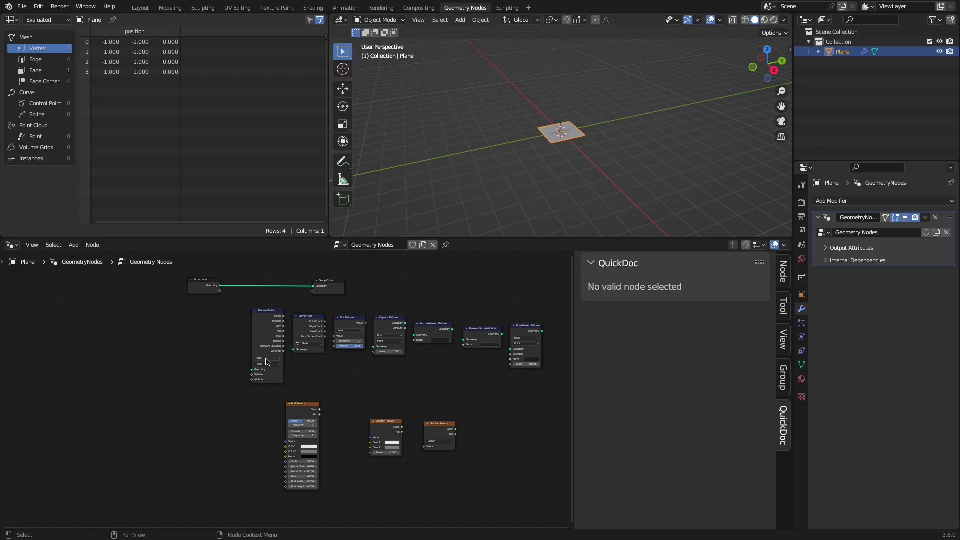
# - Select the Attribute Statistic, Capture Attribute and Store Named Attribute nodes in turn to inspect QuickDoc's selected-node display
pyautogui.scroll(3, 209, 330)
pyautogui.click(208, 330)
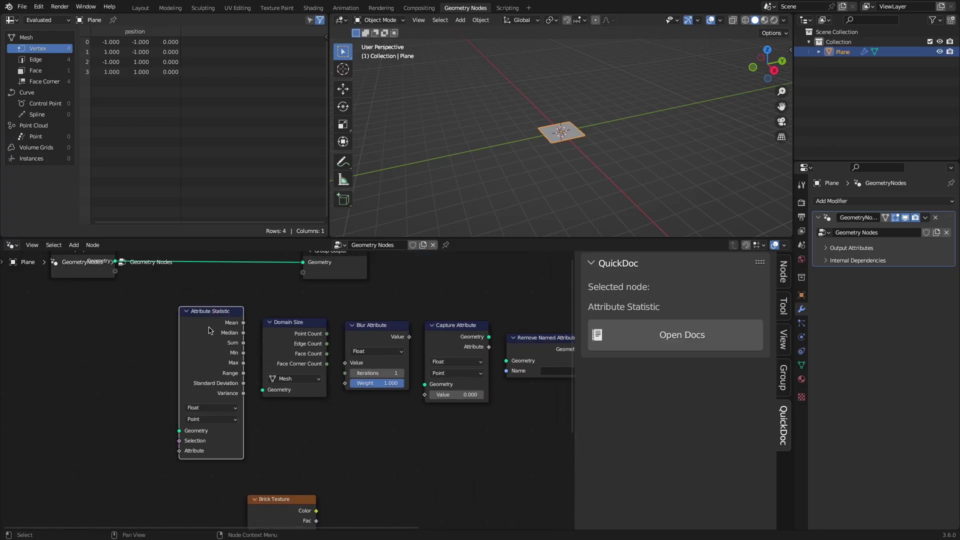
pyautogui.click(470, 332)
pyautogui.moveTo(506, 353); pyautogui.dragTo(309, 341, button='middle')
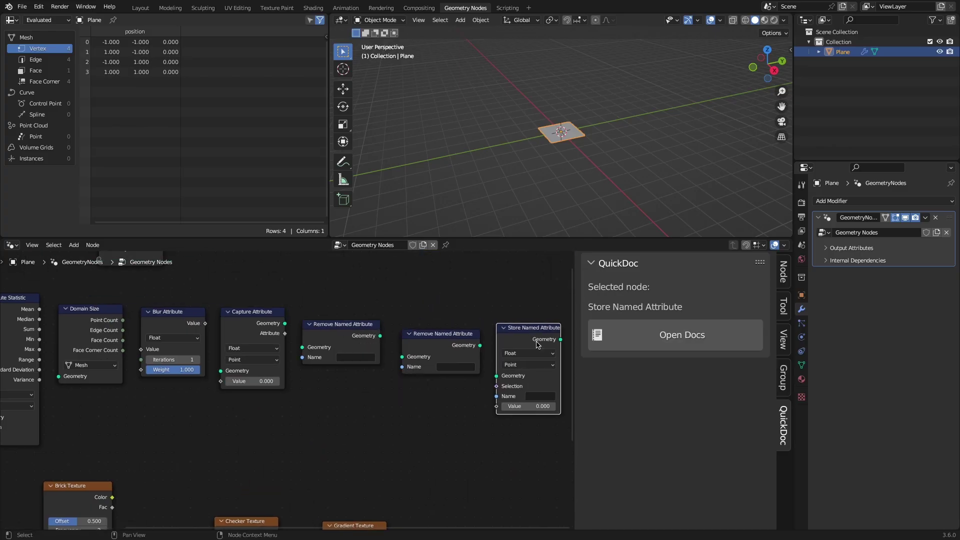
pyautogui.scroll(-5, 536, 345)
pyautogui.moveTo(260, 418); pyautogui.dragTo(372, 418, button='middle')
# - Open the QuickDoc documentation for the Attribute Statistic and Blur Attribute nodes, returning to Blender after each page
pyautogui.click(228, 331)
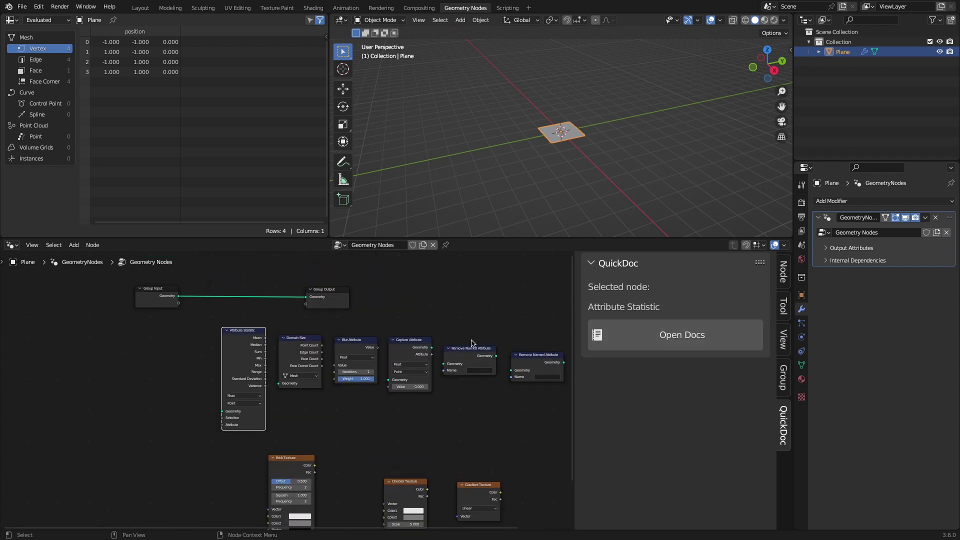
pyautogui.click(682, 338)
pyautogui.hotkey('alt', 'Tab')
pyautogui.click(680, 340)
pyautogui.hotkey('alt', 'Tab')
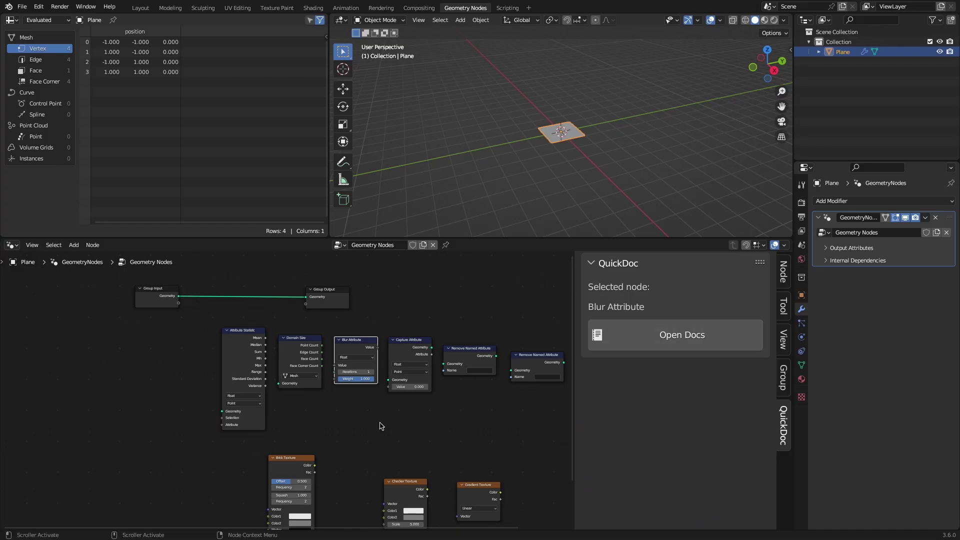
# - Open the QuickDoc documentation for the Brick Texture node
pyautogui.moveTo(352, 444); pyautogui.dragTo(385, 384, button='middle')
pyautogui.click(325, 401)
pyautogui.scroll(4, 310, 402)
pyautogui.moveTo(310, 402); pyautogui.dragTo(293, 316, button='middle')
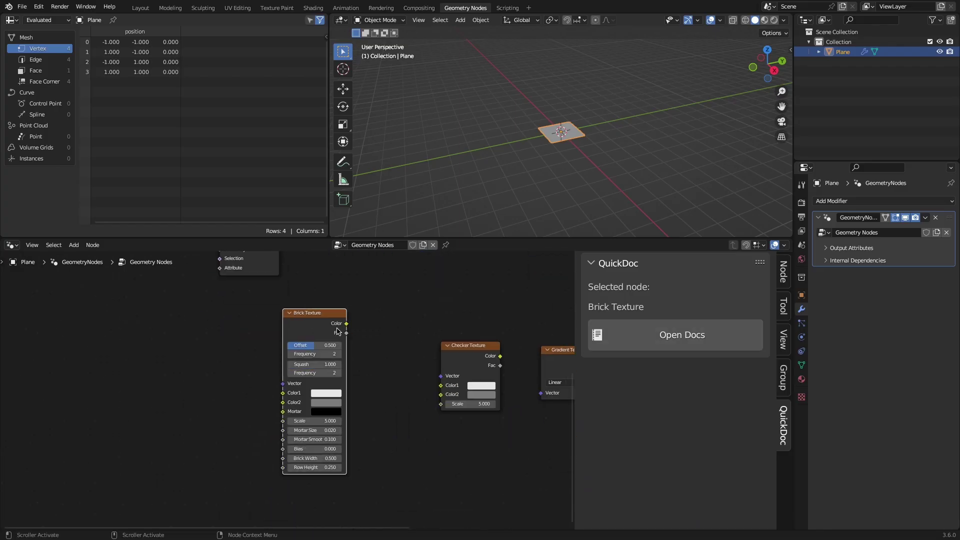
pyautogui.click(695, 333)
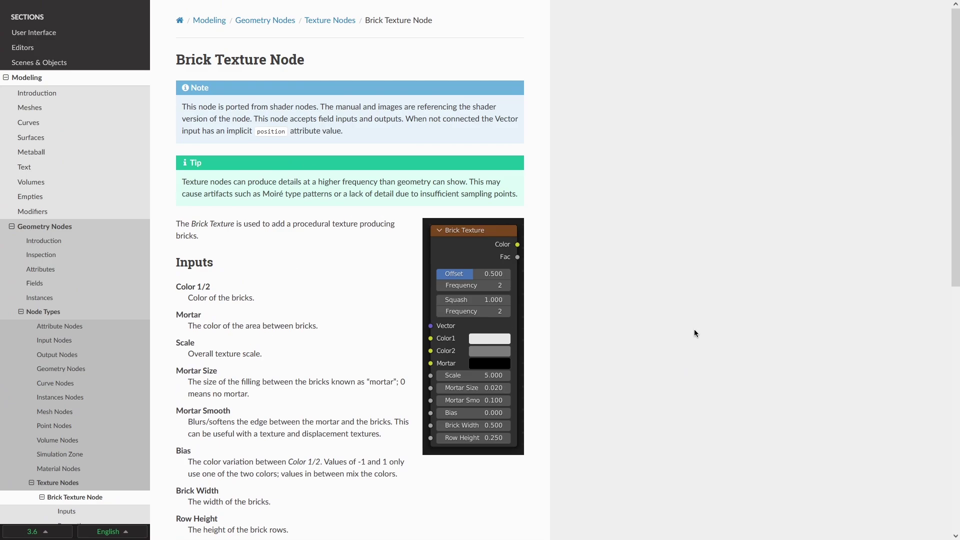
# - Switch back to Blender and open the QuickDoc documentation for the Checker Texture node
pyautogui.hotkey('alt', 'Tab')
pyautogui.click(500, 324)
pyautogui.moveTo(500, 324); pyautogui.dragTo(300, 285, button='middle')
pyautogui.click(313, 316)
pyautogui.click(681, 333)
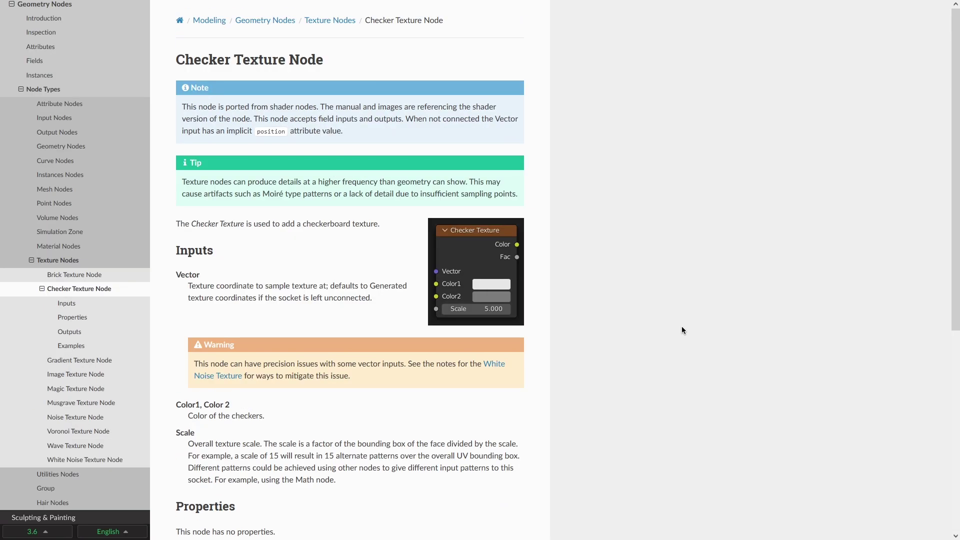
# - Switch back to Blender and open the QuickDoc documentation for the Gradient Texture node
pyautogui.hotkey('alt', 'Tab')
pyautogui.click(411, 319)
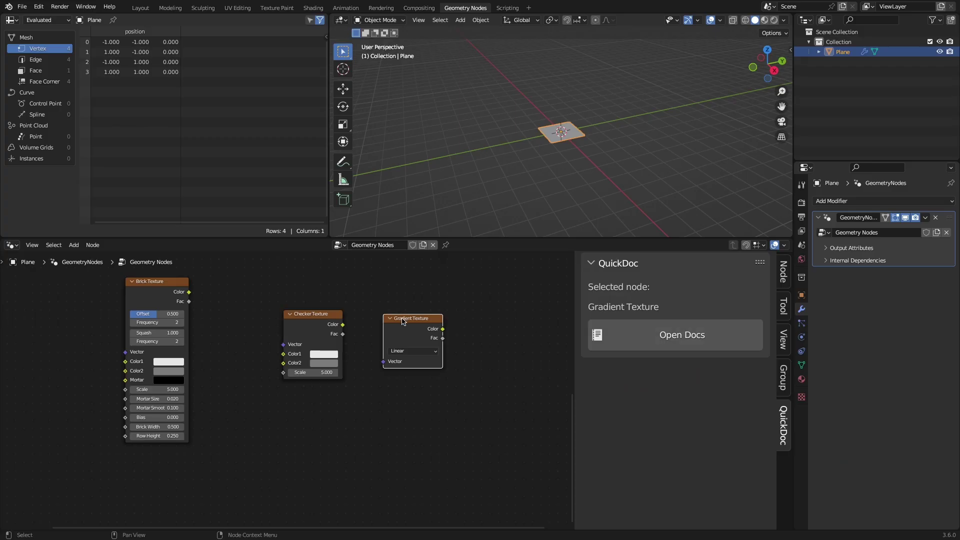
pyautogui.click(687, 334)
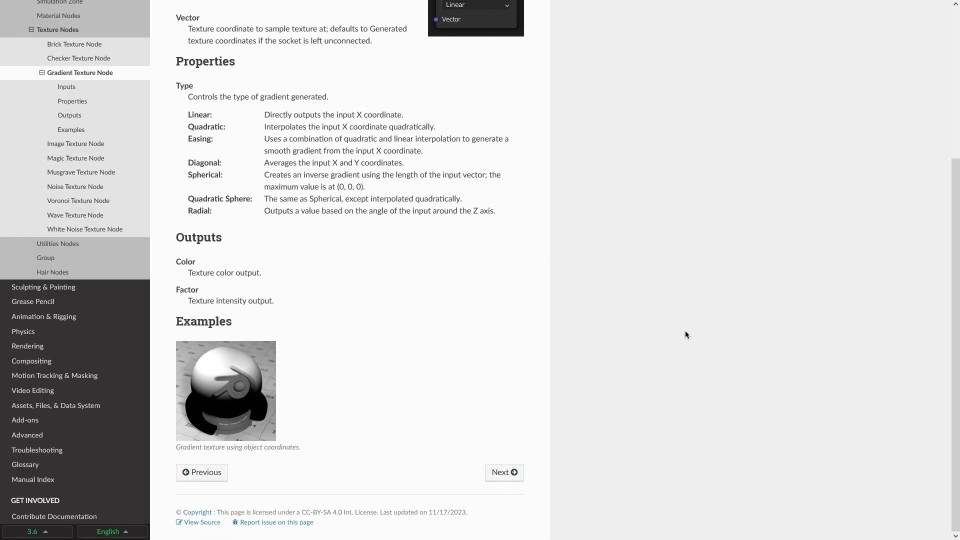
# - Switch back to Blender, add a Random Value node and look through its manual page via QuickDoc
pyautogui.hotkey('alt', 'Tab')
pyautogui.click(526, 354)
pyautogui.hotkey('shift', 'a')
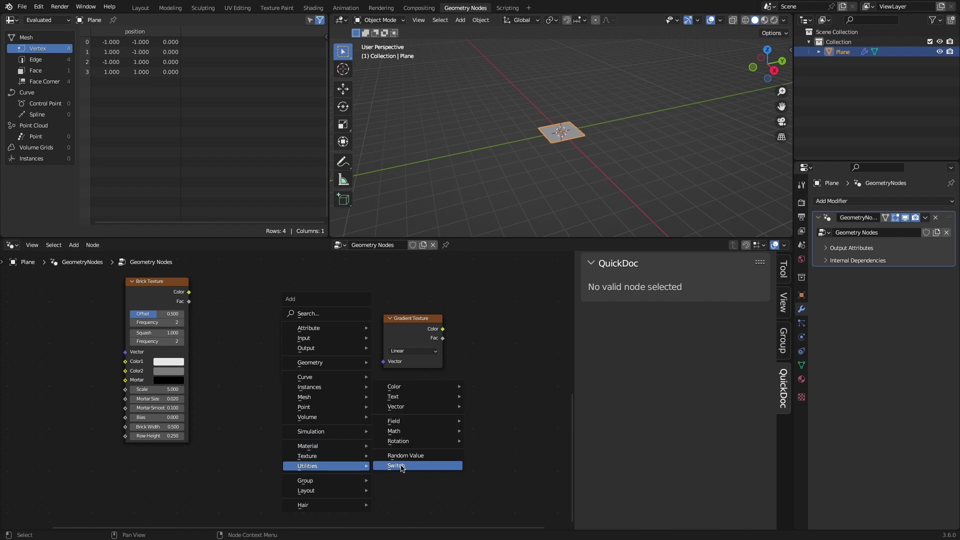
pyautogui.click(405, 456)
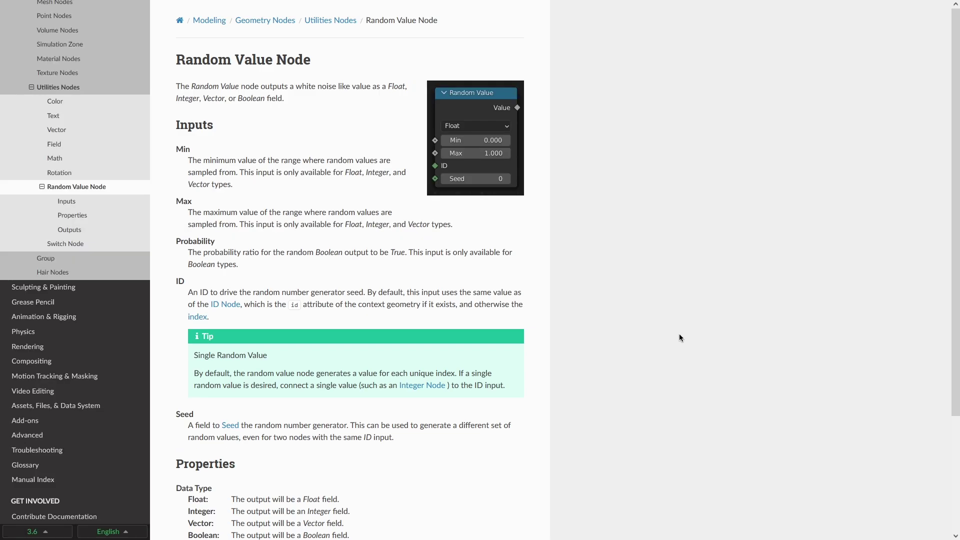
pyautogui.scroll(-3, 643, 331)
pyautogui.scroll(3, 640, 331)
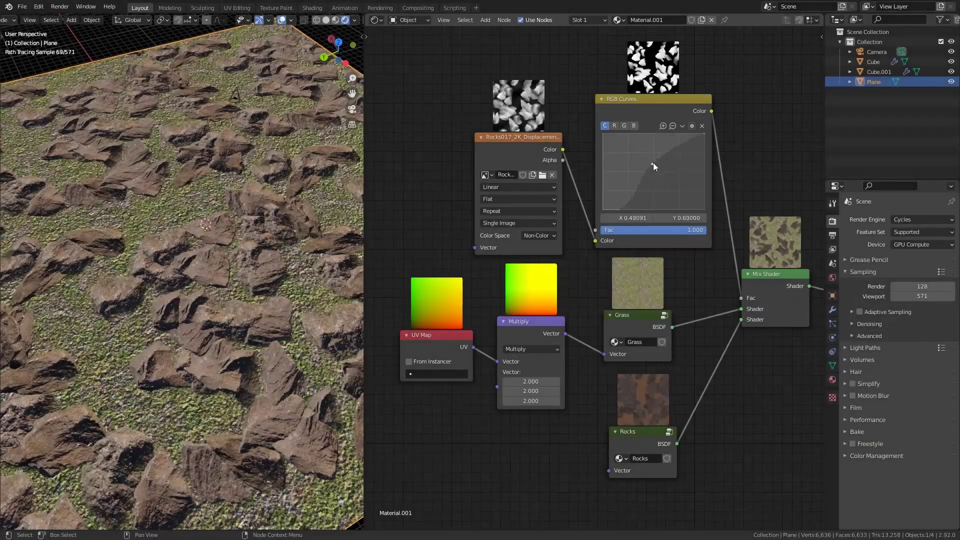
# - Move the middle control point of the RGB Curves node upward to adjust the rock and grass mask
pyautogui.moveTo(653, 163); pyautogui.dragTo(641, 147)
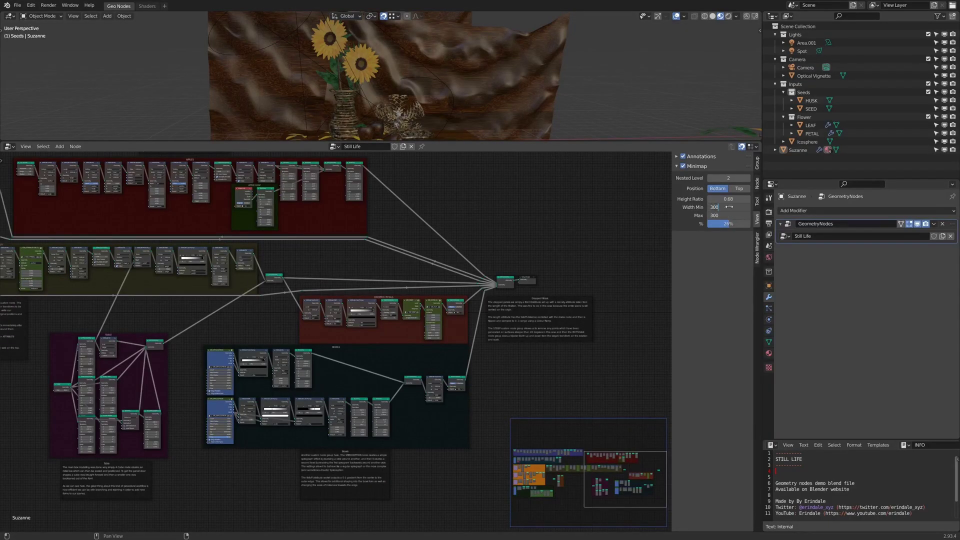
# - Adjust the minimap's minimum width and navigate the Still Life node tree by panning inside the minimap
pyautogui.press('Return')
pyautogui.moveTo(729, 207)
pyautogui.mouseDown()
pyautogui.moveTo(710, 207)
pyautogui.moveTo(835, 207)
pyautogui.moveTo(746, 207)
pyautogui.mouseUp()
pyautogui.press('n')
pyautogui.scroll(3, 682, 326)
pyautogui.moveTo(671, 343); pyautogui.dragTo(653, 351, button='middle')
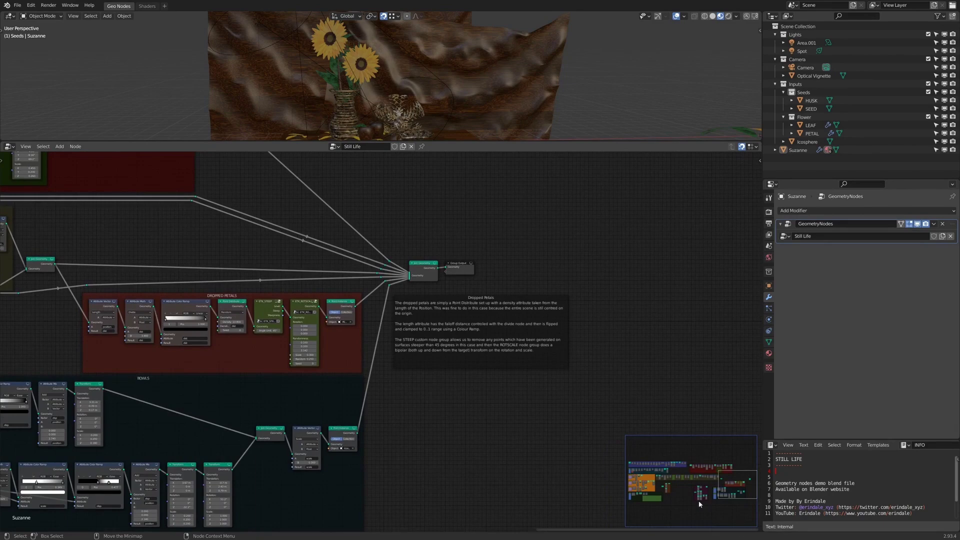
pyautogui.moveTo(713, 493); pyautogui.dragTo(709, 500, button='middle')
# - Split the node editor, switch the new area to the Compositor and navigate its nodes through the minimap
pyautogui.moveTo(3, 145); pyautogui.dragTo(431, 166)
pyautogui.hotkey('shift', 'F3')
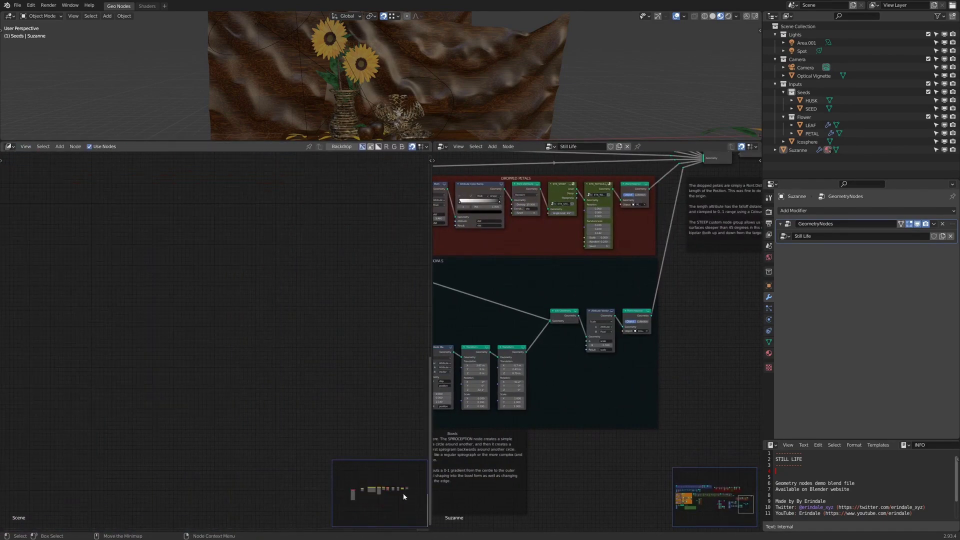
pyautogui.moveTo(382, 486)
pyautogui.mouseDown(button='middle')
pyautogui.moveTo(360, 493)
pyautogui.moveTo(369, 491)
pyautogui.mouseUp(button='middle')
pyautogui.scroll(-1, 368, 491)
pyautogui.moveTo(433, 529); pyautogui.dragTo(104, 486)
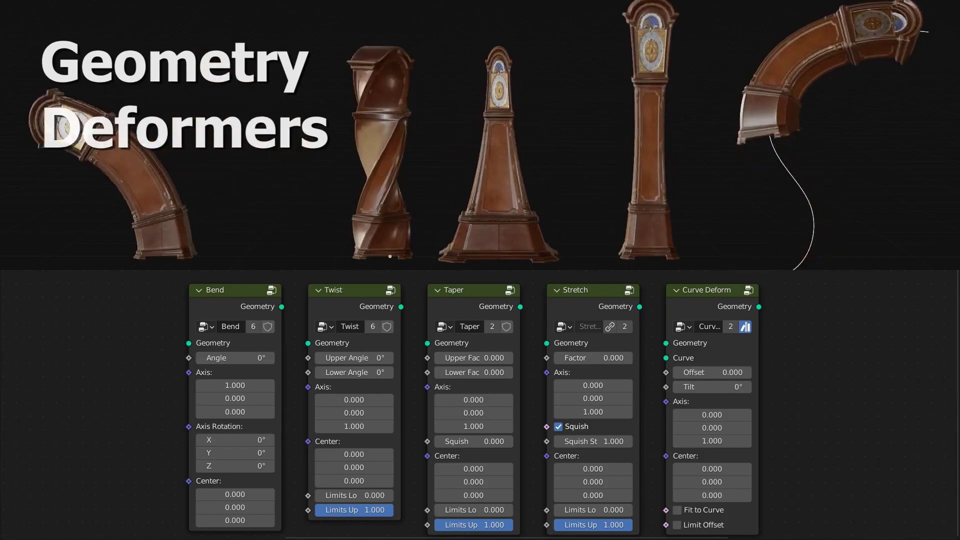